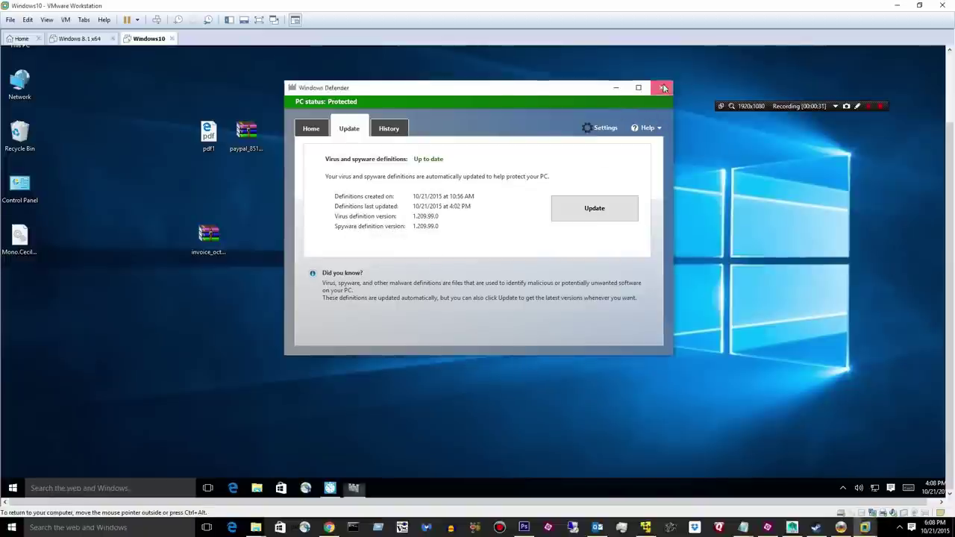
Close the Windows Defender window now that definitions are up to date at version 1.209.99.0
left_click(664, 89)
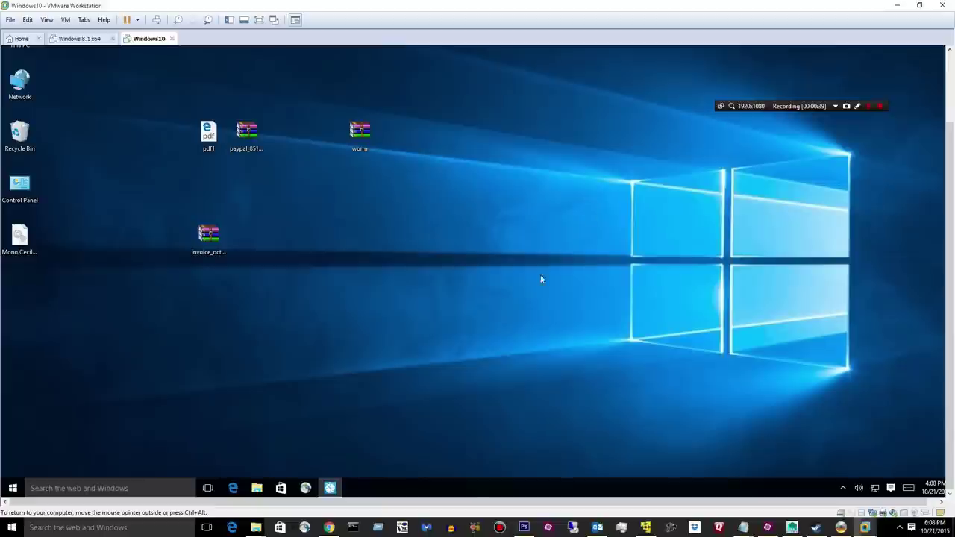
Move the Malware-Downloads window aside and line the four desktop sample files up along the left edge
left_click(647, 529)
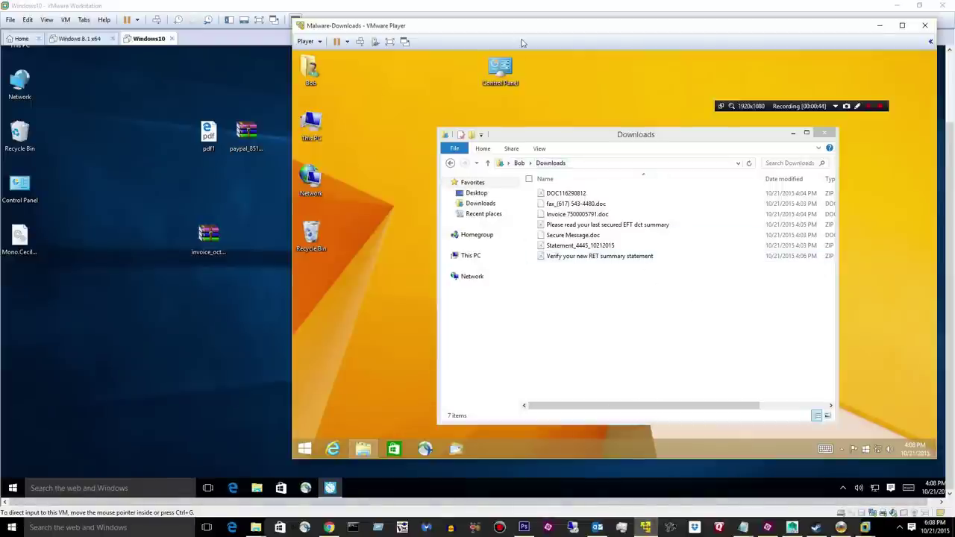
left_click_drag(515, 34, 661, 168)
left_click(145, 94)
left_click_drag(459, 305, 161, 100)
left_click_drag(208, 135, 25, 304)
left_click(560, 262)
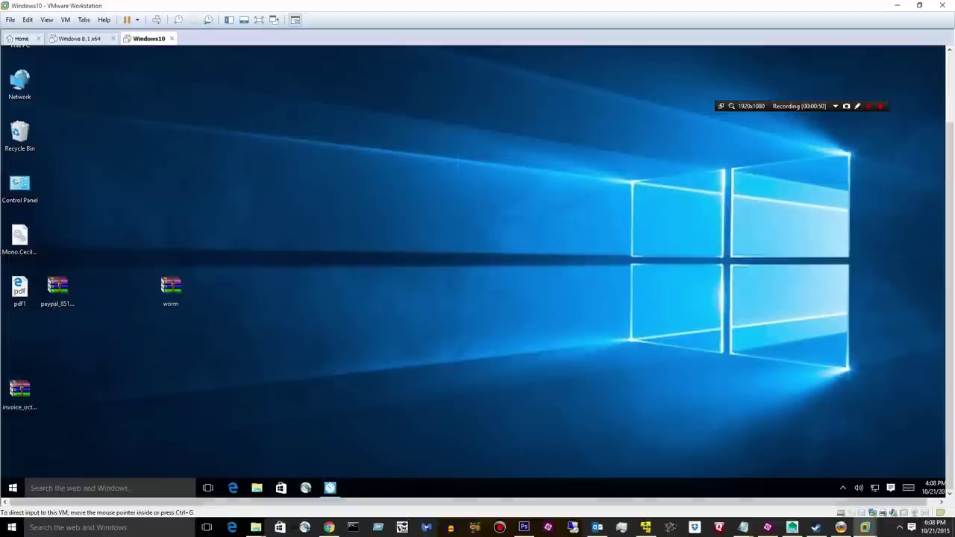
Drag DOC116290812 from the Malware-Downloads VM's Downloads folder onto the Windows 10 desktop
left_click(648, 527)
left_click_drag(617, 165, 566, 51)
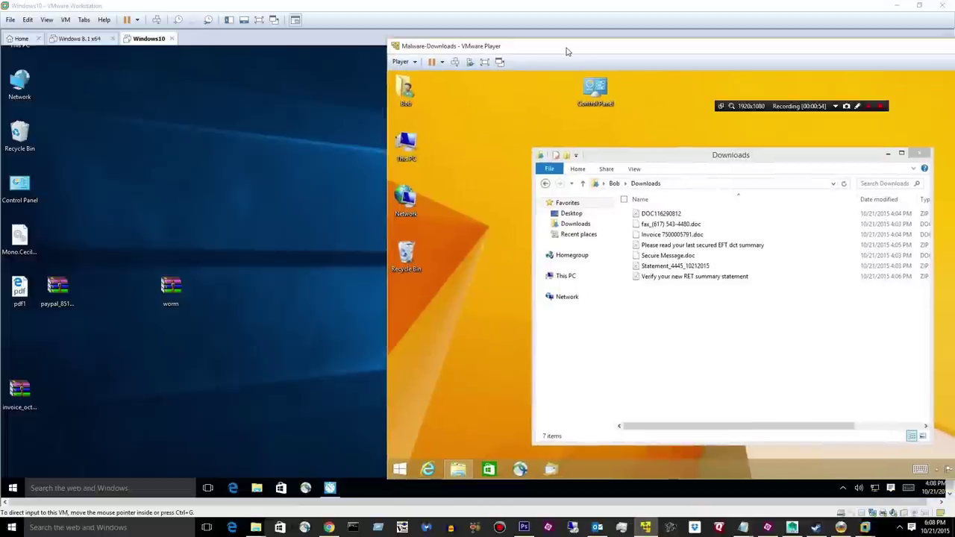
left_click(724, 363)
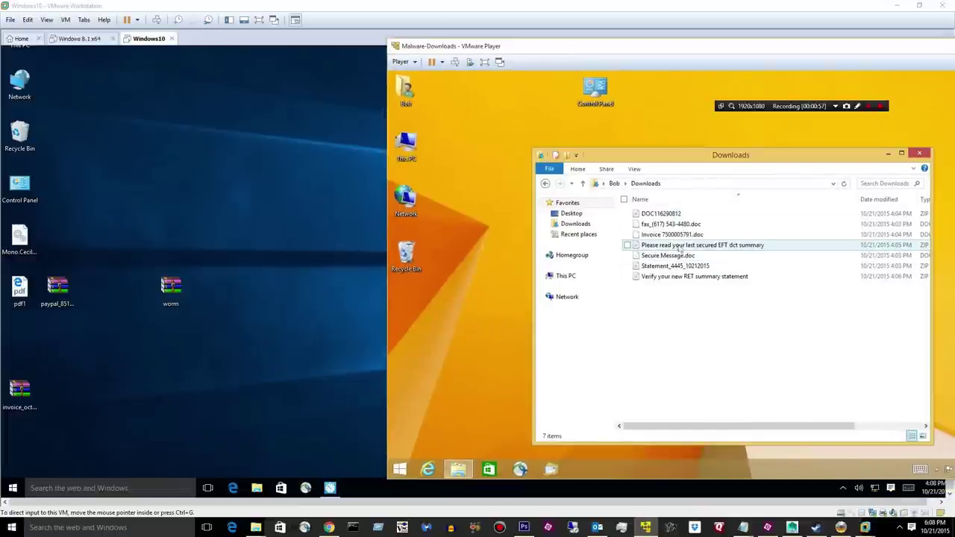
left_click_drag(650, 214, 284, 179)
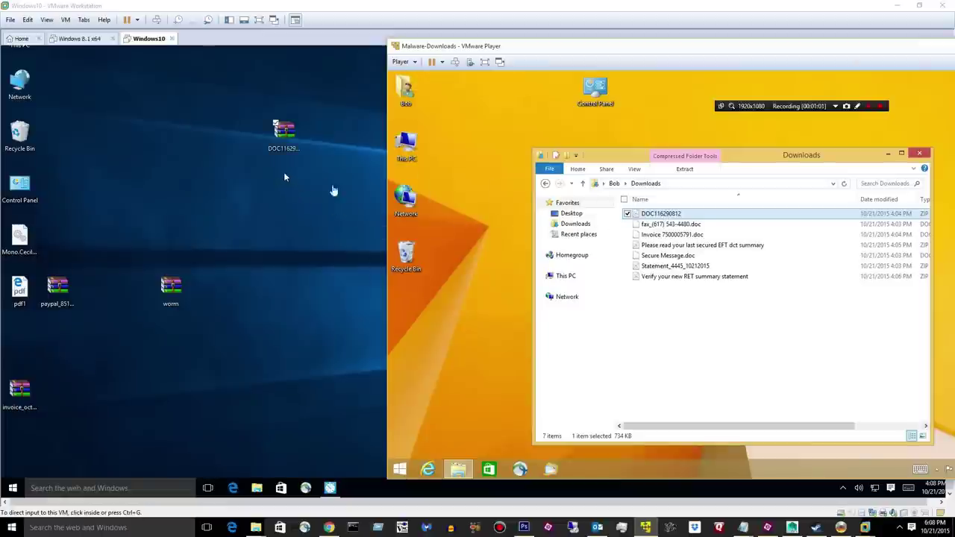
left_click_drag(611, 47, 509, 219)
Open DOC116290812.zip in WinRAR and drag its 974,848-byte application file onto the desktop
left_click(518, 189)
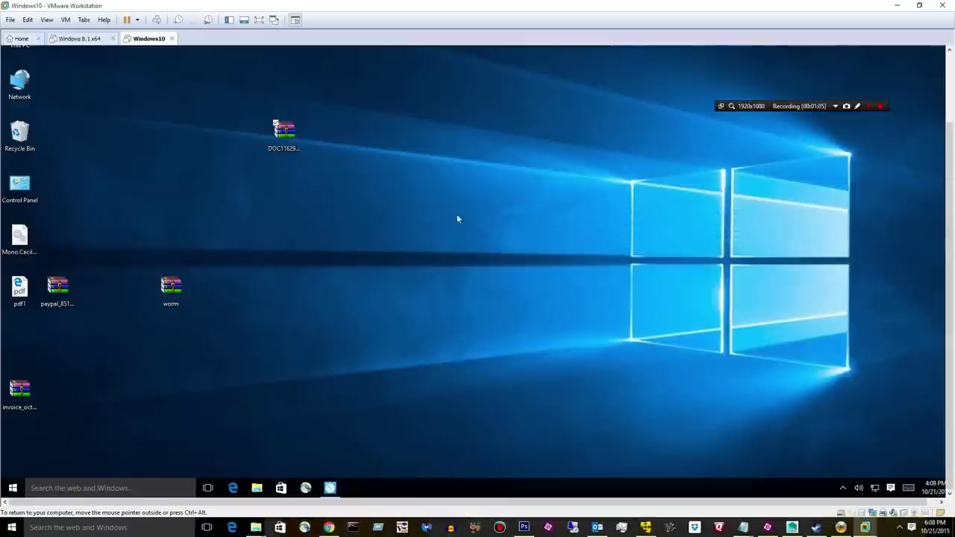
double_click(284, 131)
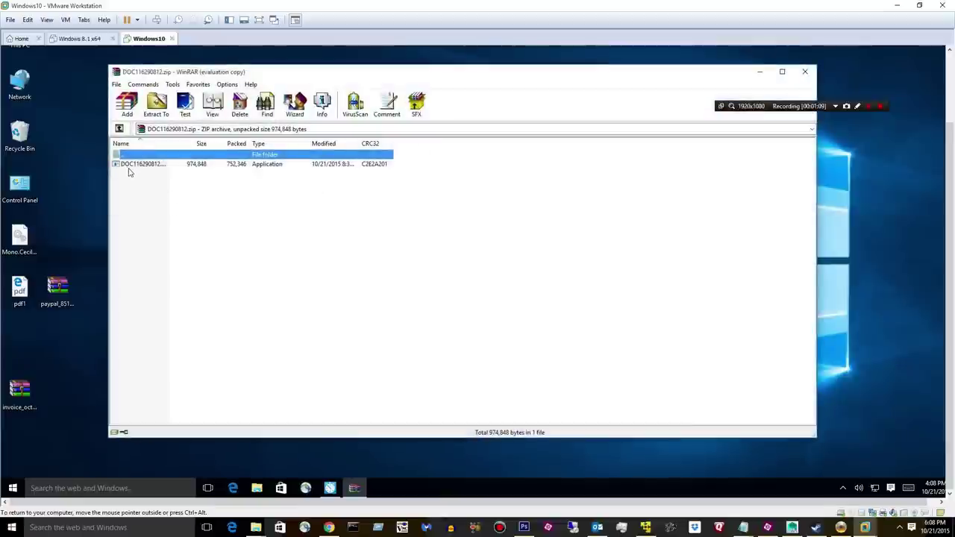
left_click(128, 165)
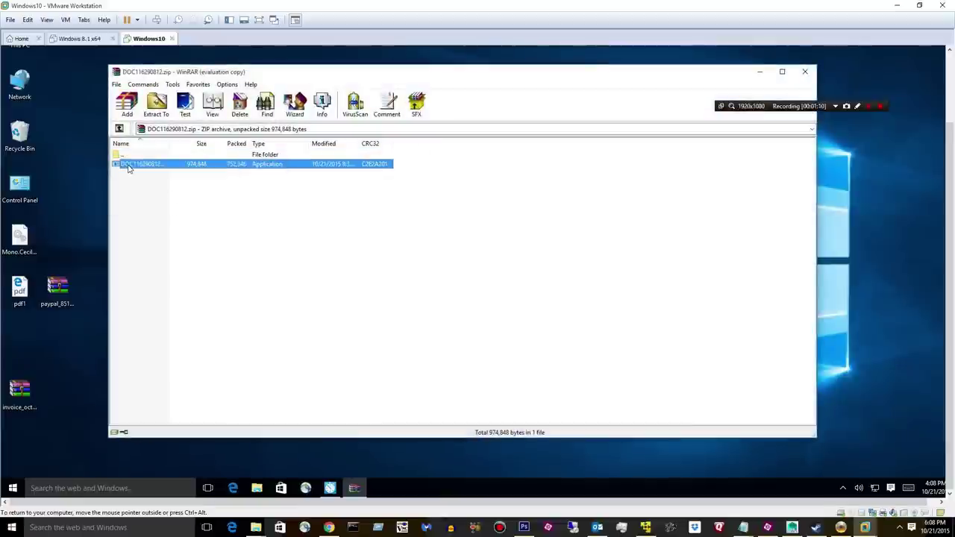
left_click_drag(128, 167, 852, 174)
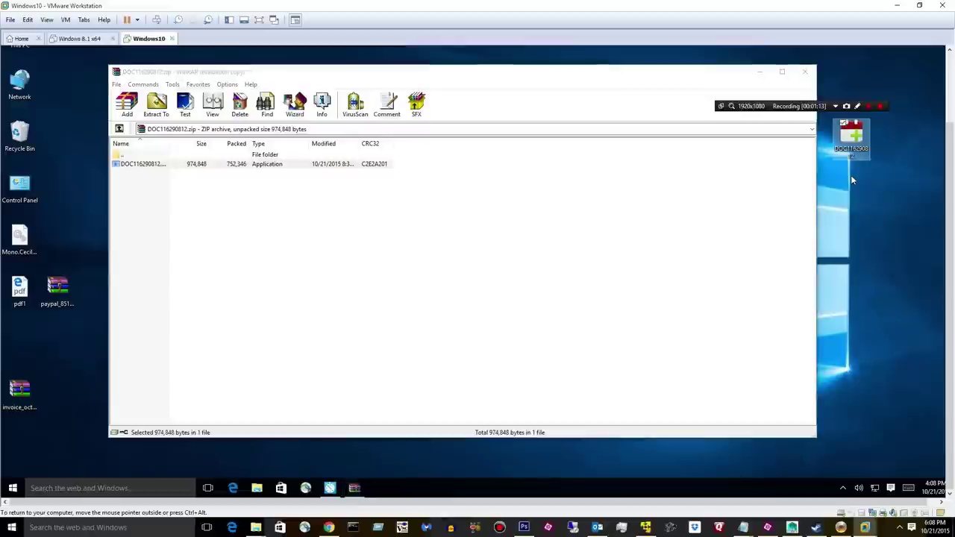
Minimize WinRAR and move the extracted DOC116290812 application toward the desktop centre
left_click(758, 71)
left_click_drag(837, 123, 457, 166)
mouse_move(468, 191)
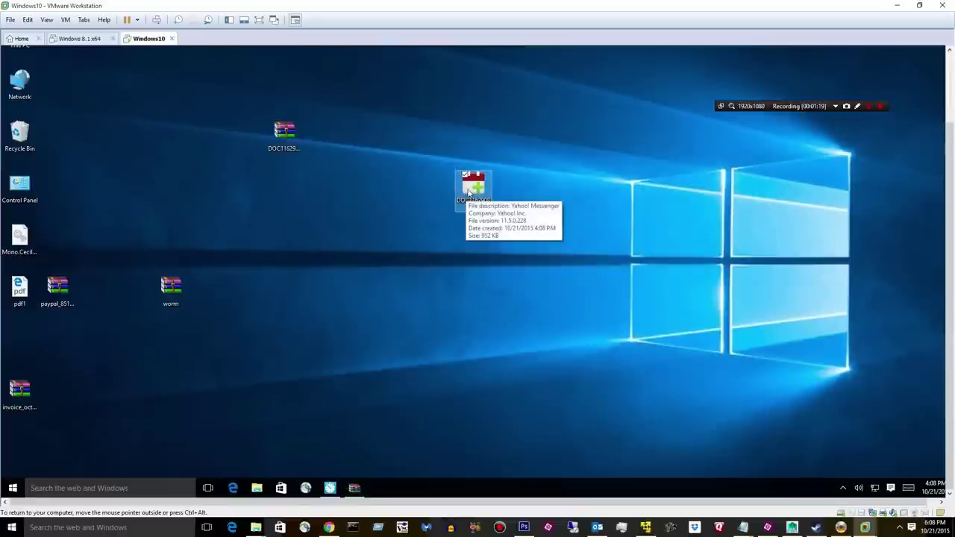
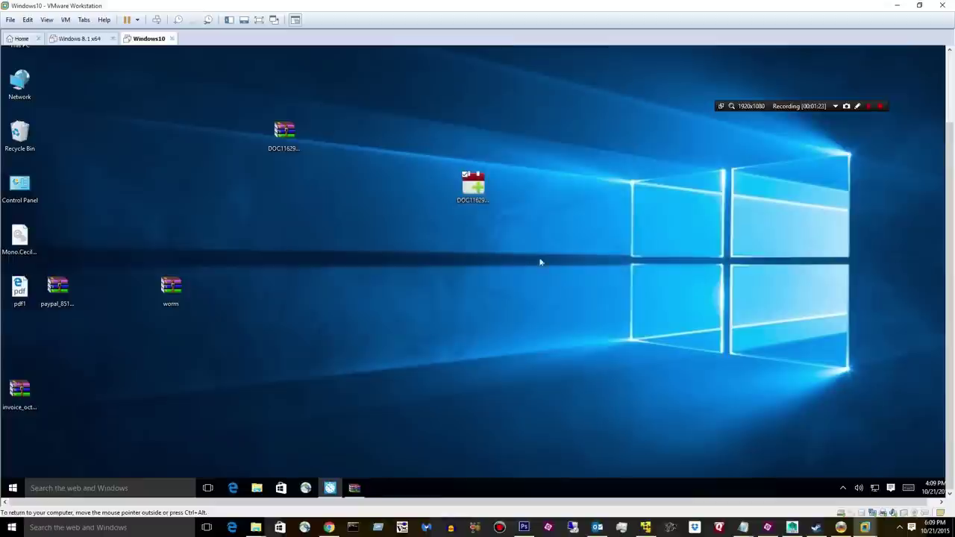
right_click(483, 197)
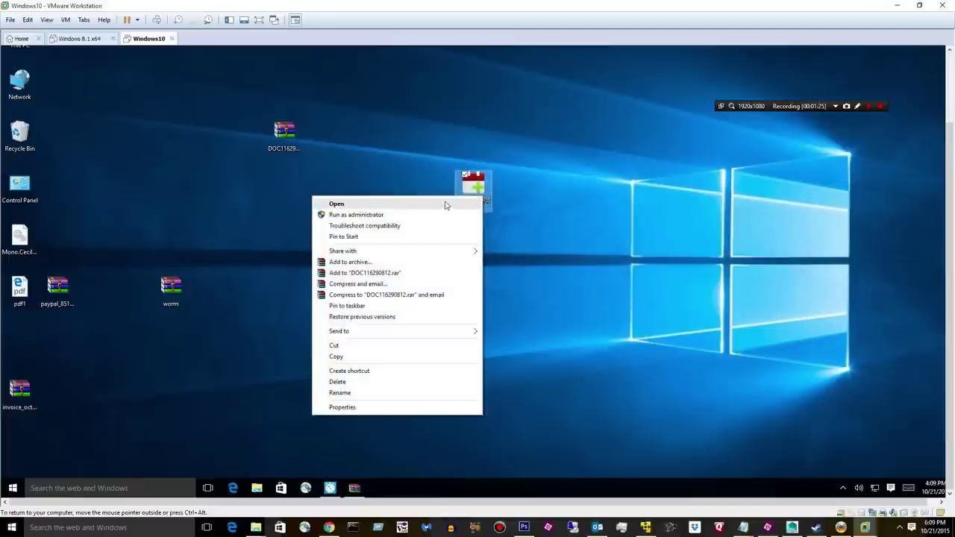
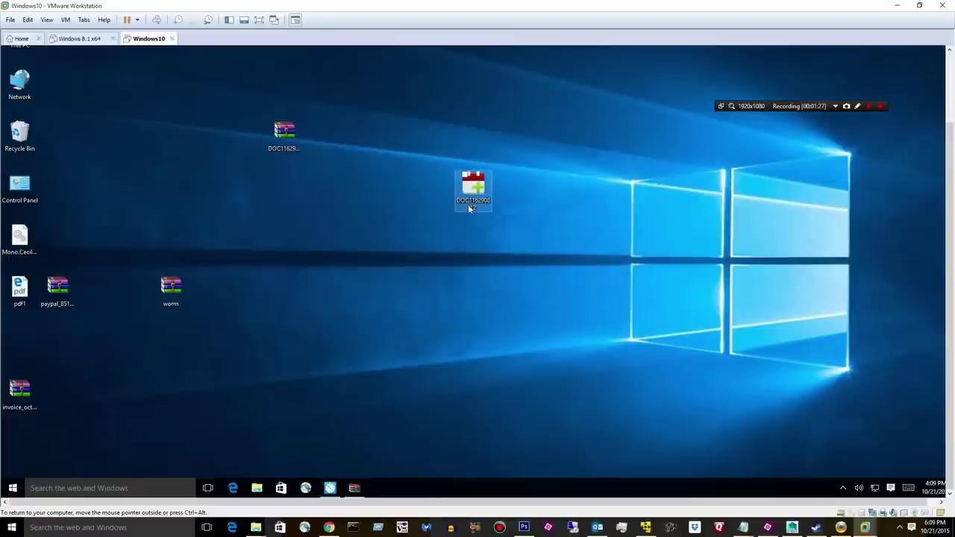
Select the DOC sample and cancel the Windows Features request to install .NET Framework 3.5
left_click(471, 192)
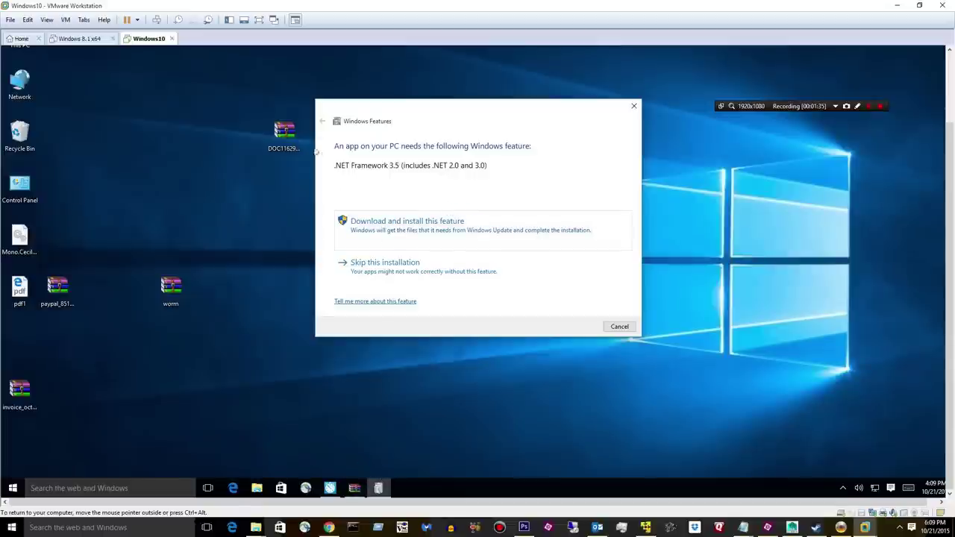
left_click(634, 106)
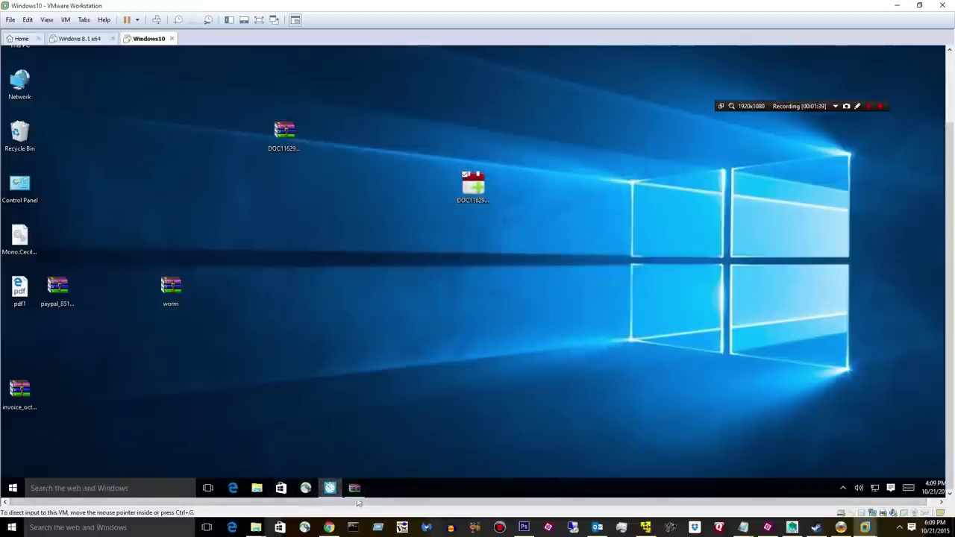
Bring up the Malware-Downloads VM and copy the 'Please read your last secured EFT dct summary' ZIP onto the Windows10 desktop
left_click(863, 528)
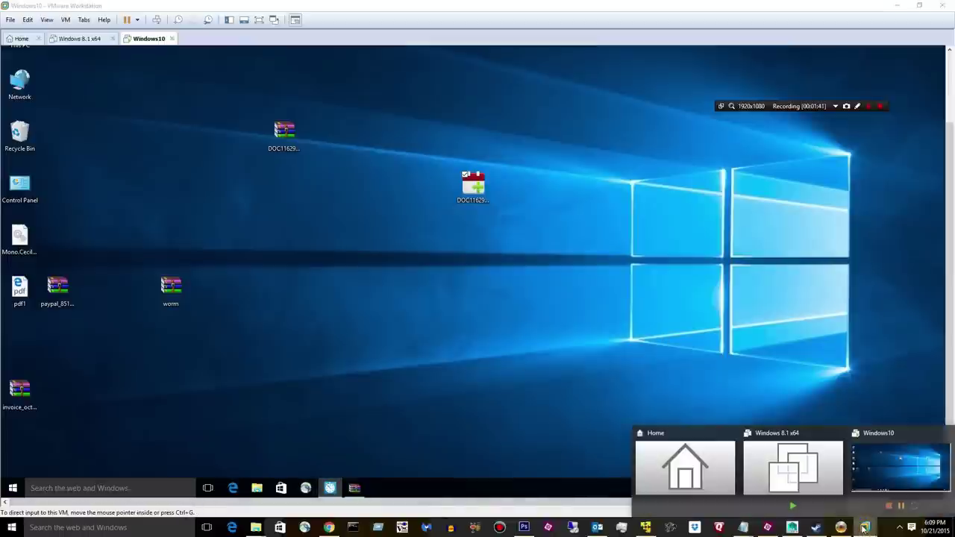
left_click(643, 528)
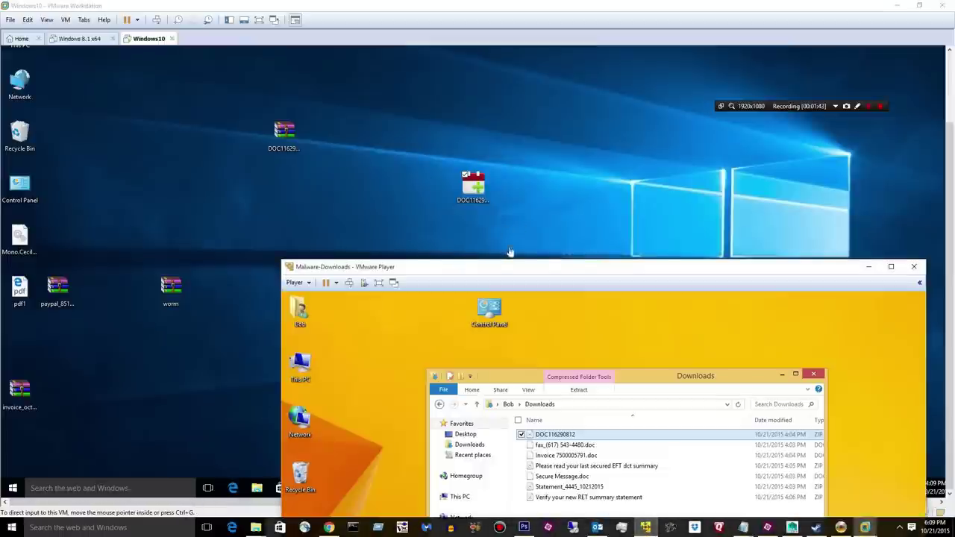
left_click_drag(477, 277, 548, 114)
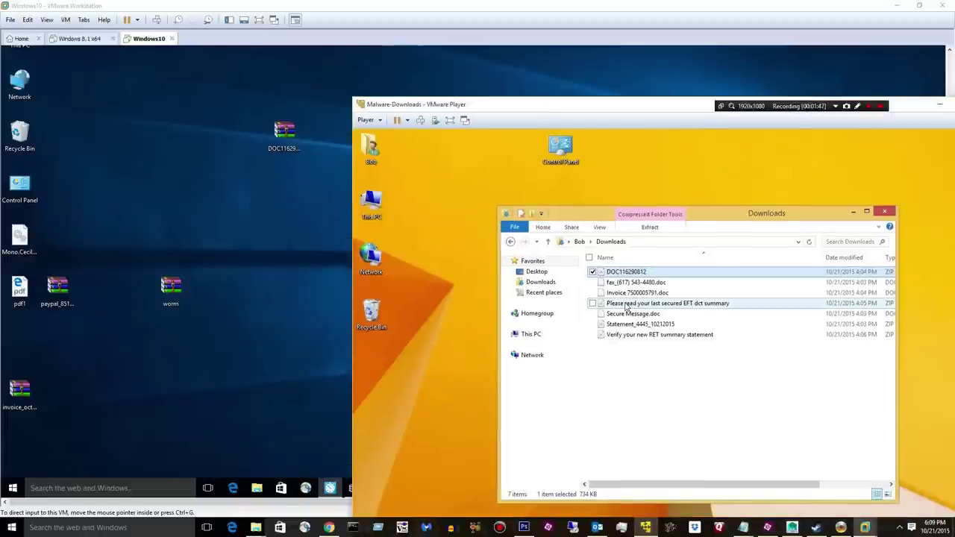
left_click_drag(627, 307, 278, 218)
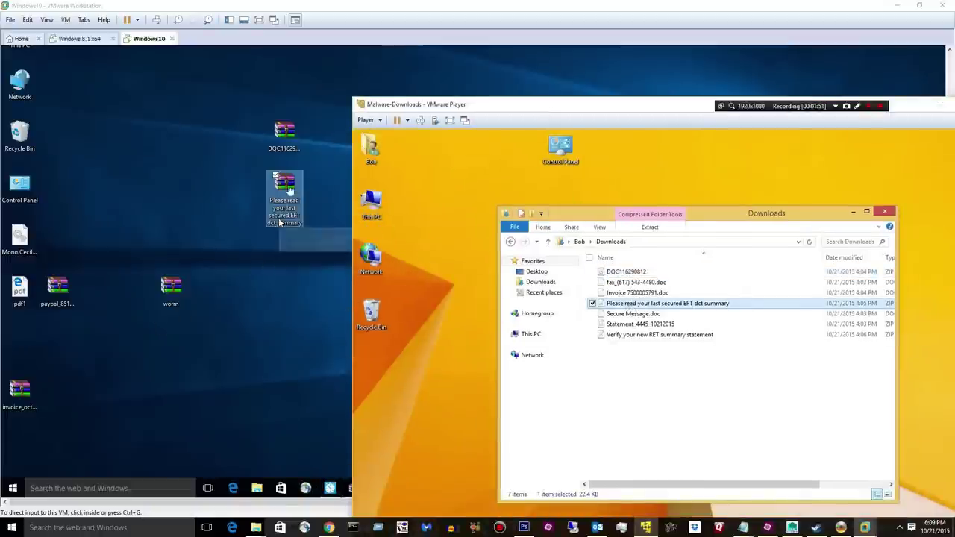
left_click(280, 222)
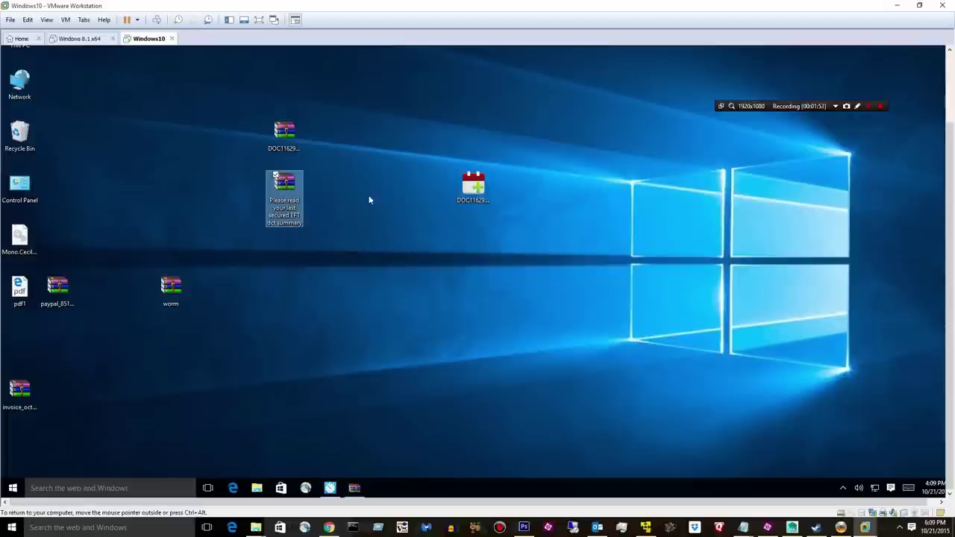
mouse_move(275, 177)
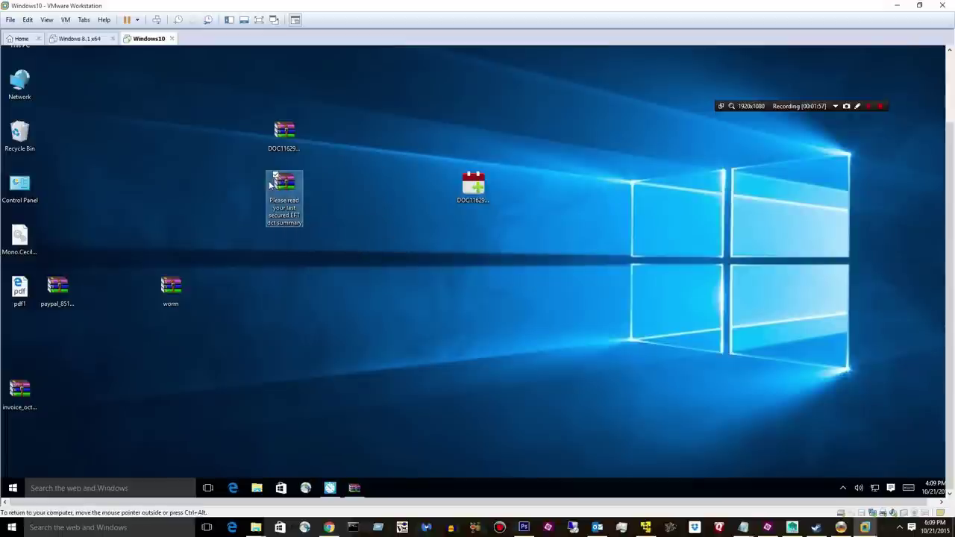
Extract 068172625277.exe from the EFT summary ZIP in WinRAR to the desktop and bring up its context menu
double_click(291, 180)
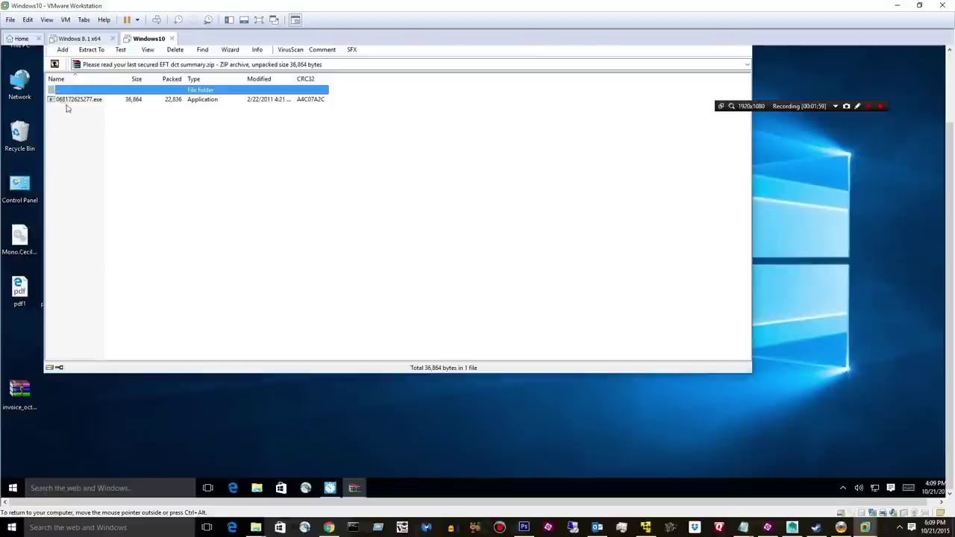
left_click_drag(65, 101, 741, 217)
left_click_drag(790, 187, 788, 179)
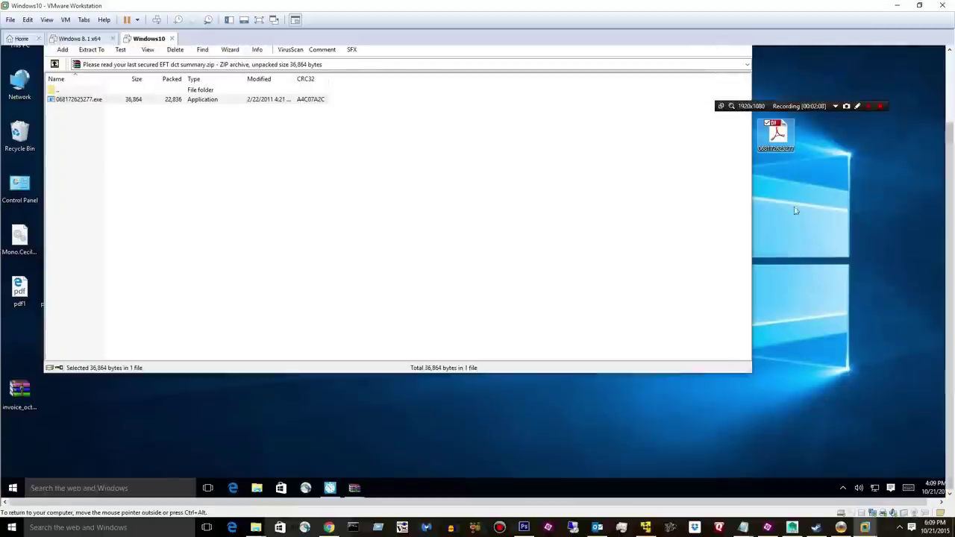
right_click(792, 134)
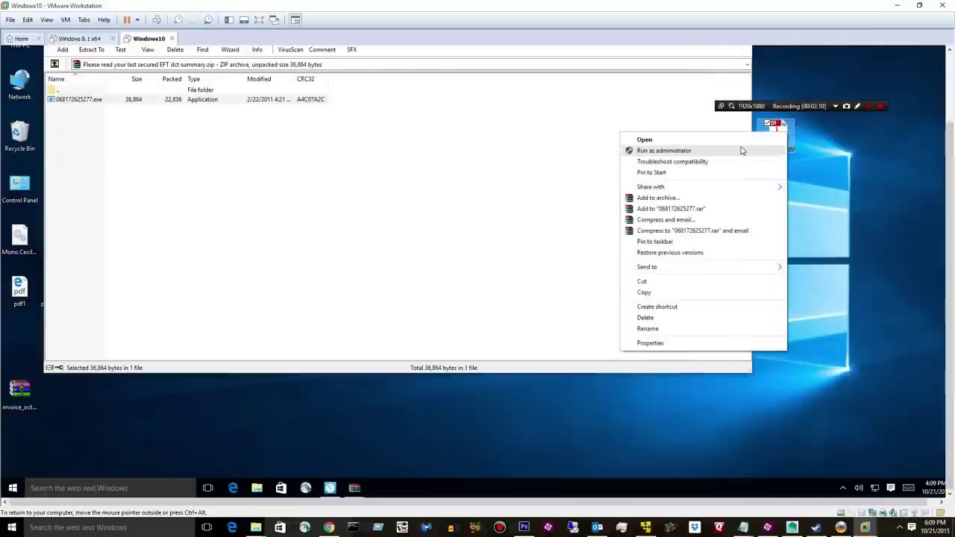
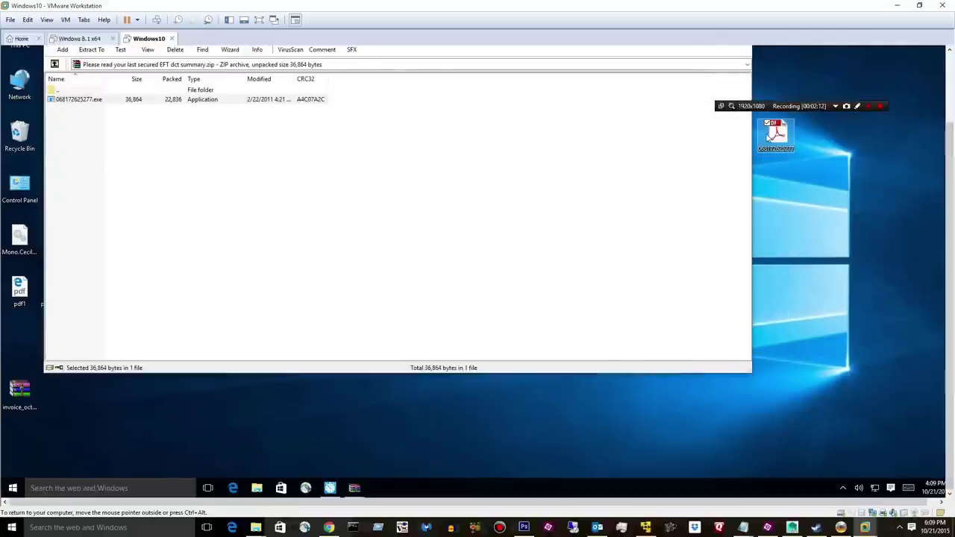
Run the PDF-looking sample as administrator, then copy the Statement_4445_10212015 zip onto the Windows 10 desktop
right_click(790, 132)
left_click(669, 150)
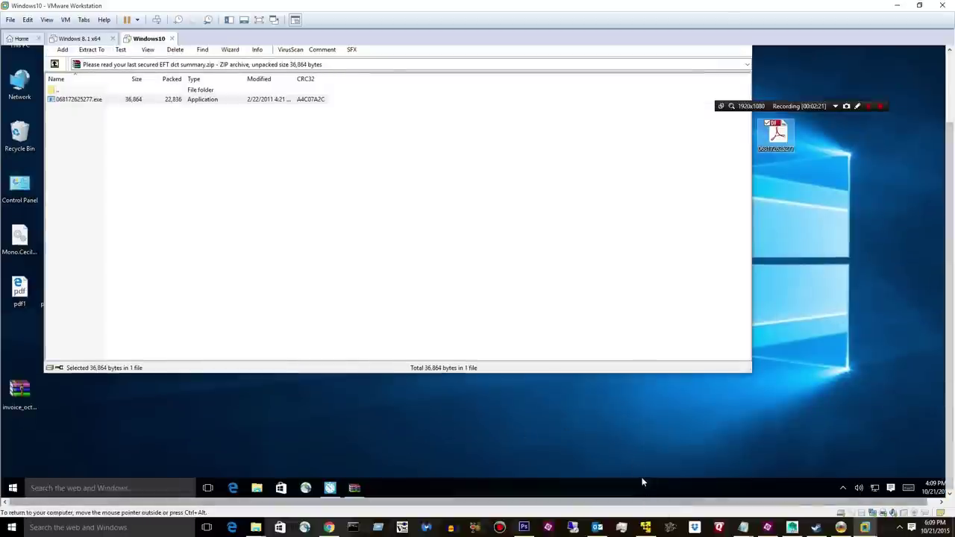
left_click(645, 528)
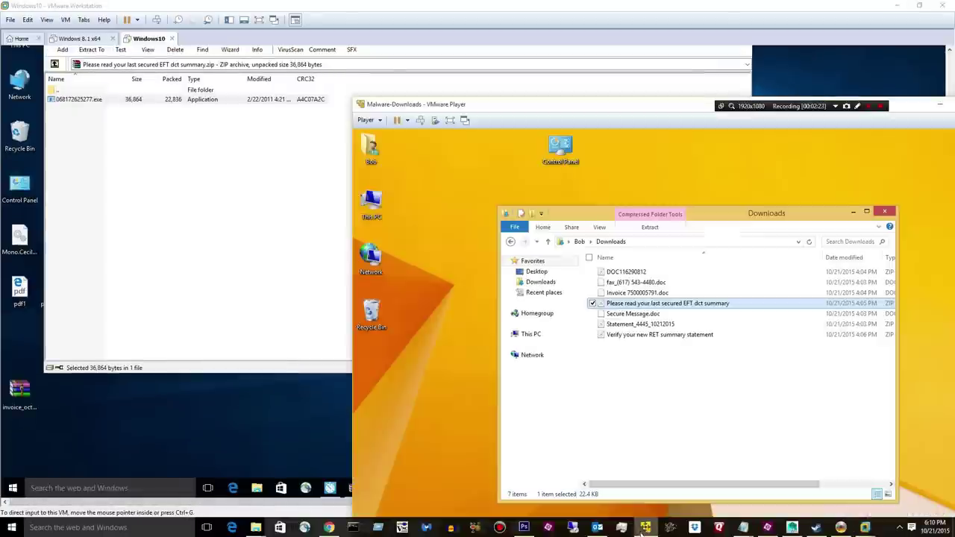
left_click(625, 326)
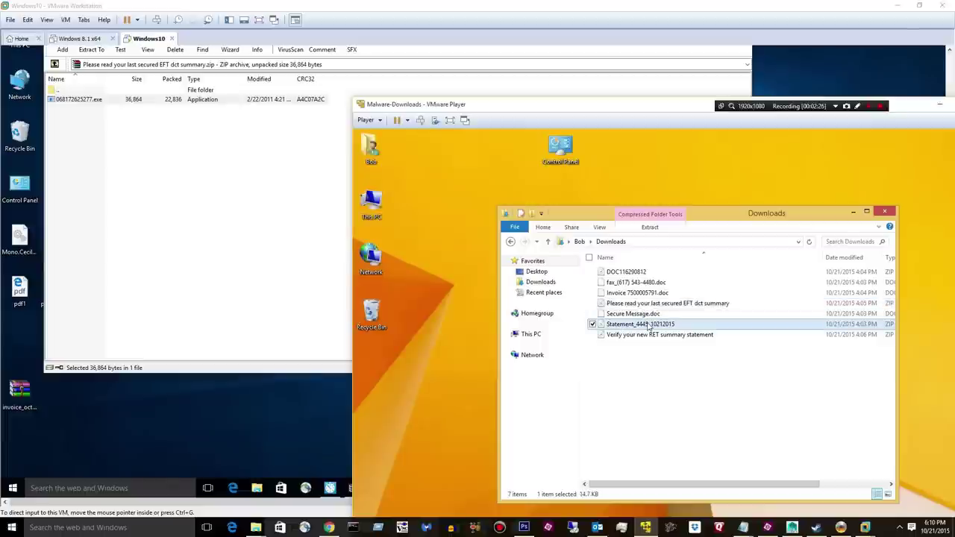
left_click_drag(647, 326, 347, 432)
left_click_drag(241, 417, 228, 415)
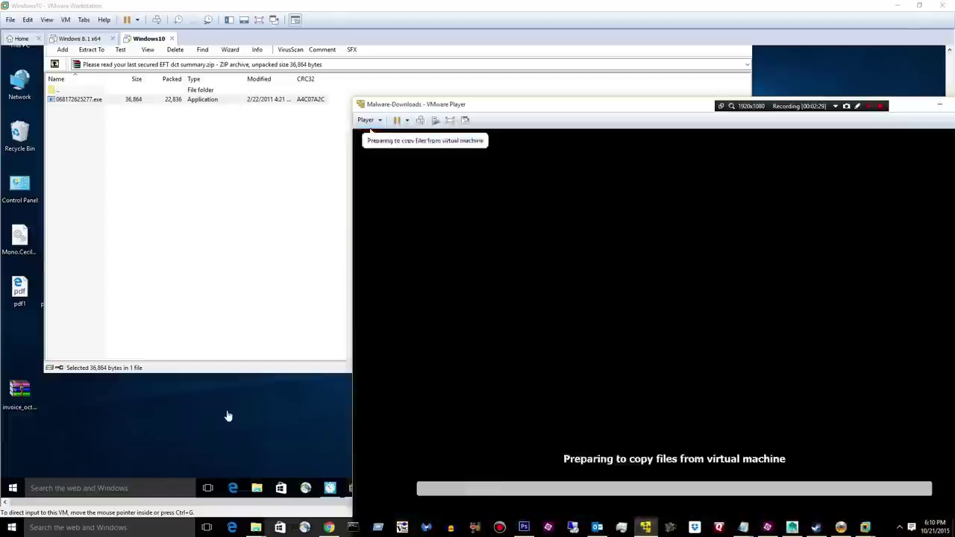
left_click(230, 415)
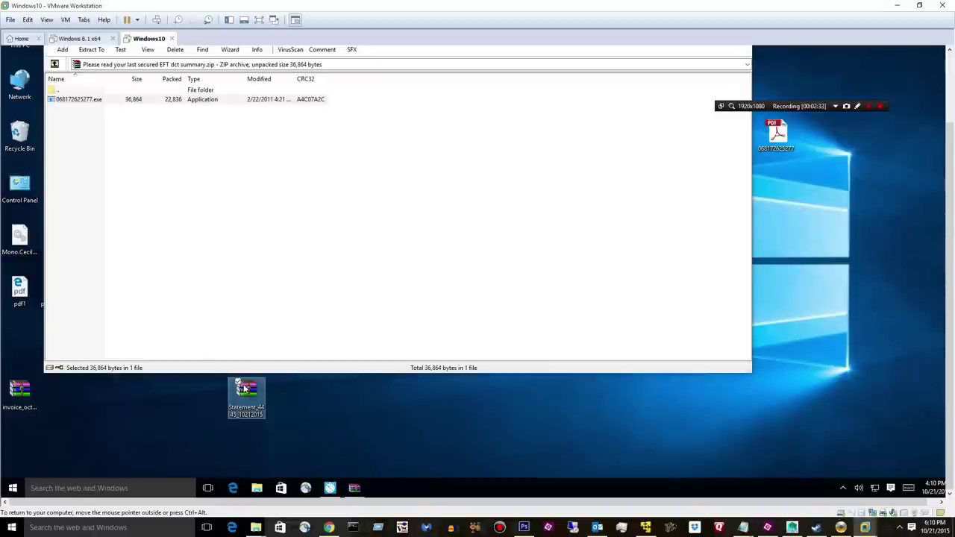
Extract the Statement_3374 screen saver from Statement_4445_10212015.zip to the desktop and run it
double_click(243, 389)
left_click(125, 152)
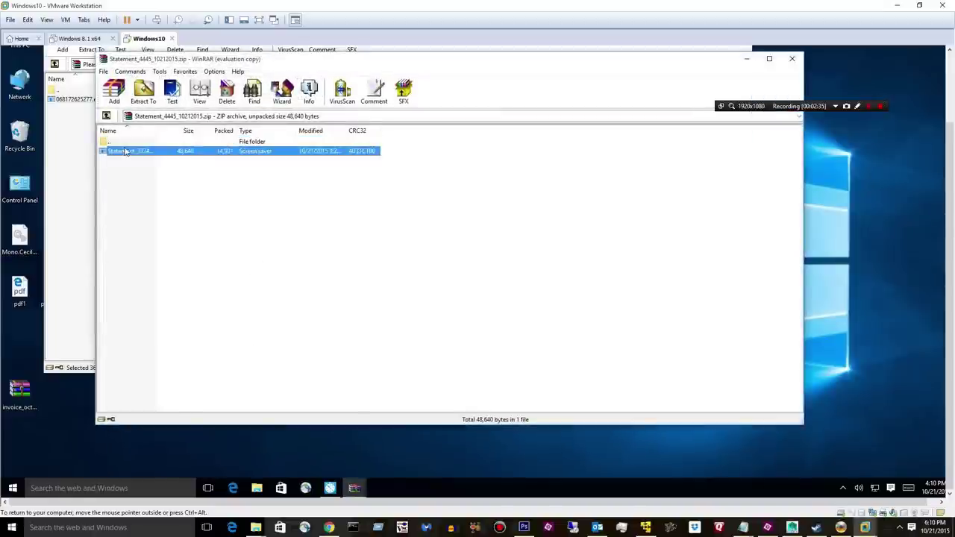
left_click_drag(125, 151, 851, 157)
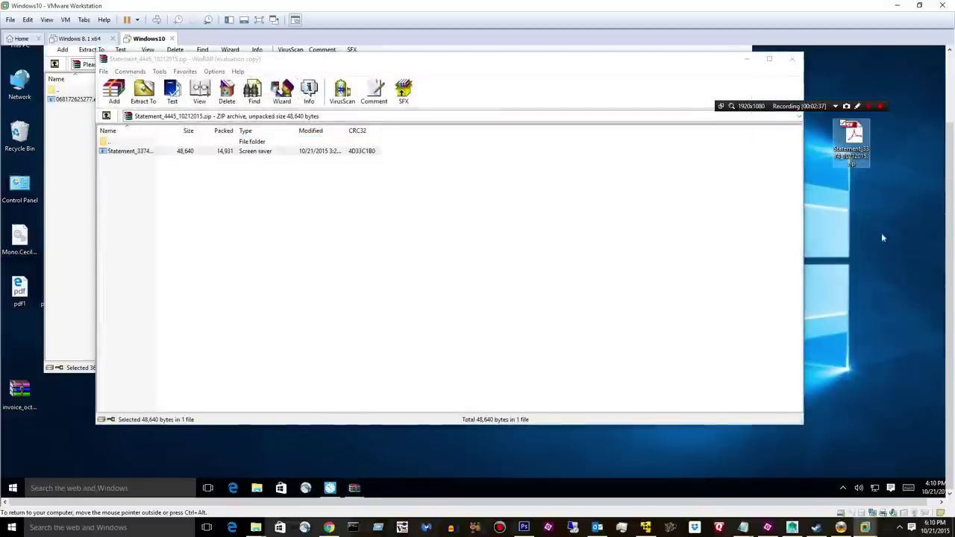
right_click(849, 136)
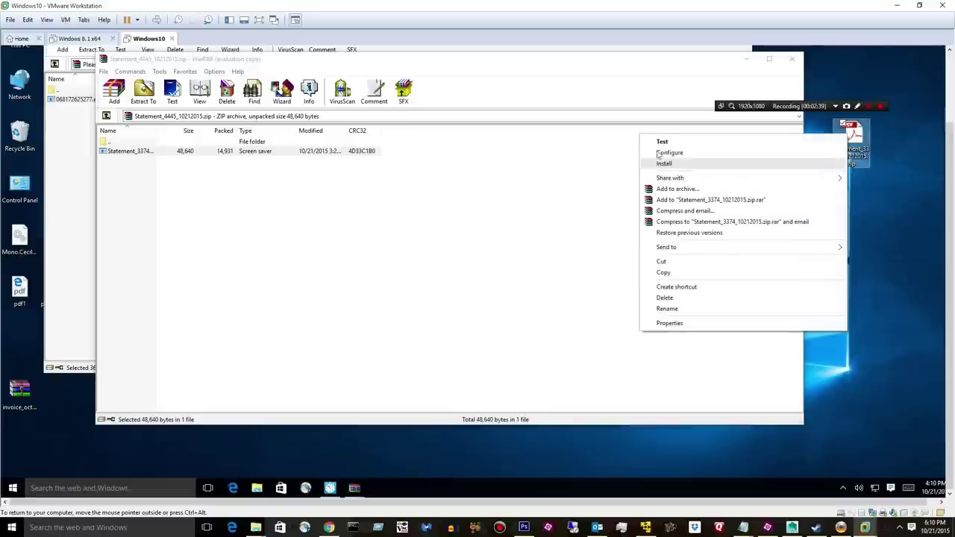
left_click(914, 146)
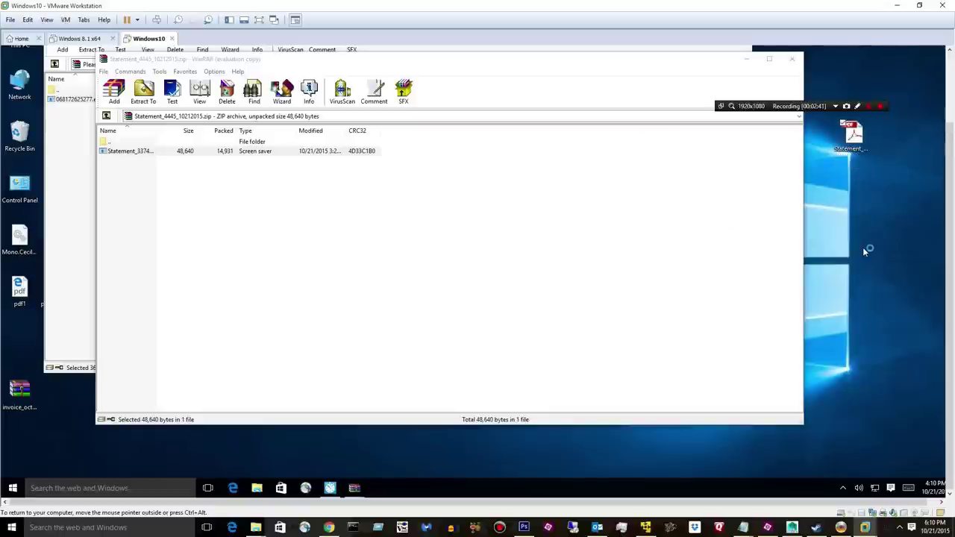
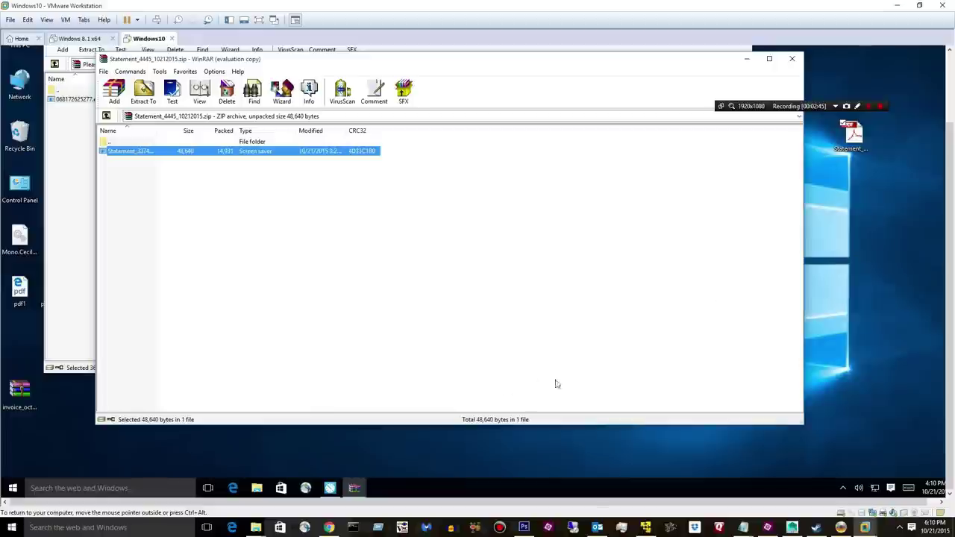
Copy the 'Verify your new RET summary statement' archive from Downloads onto the Windows 10 desktop
left_click(645, 527)
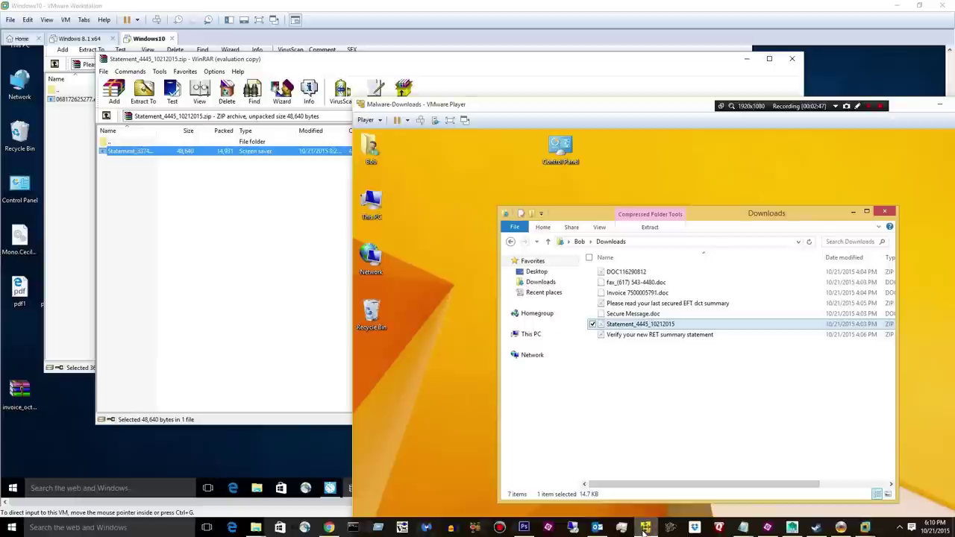
left_click(644, 336)
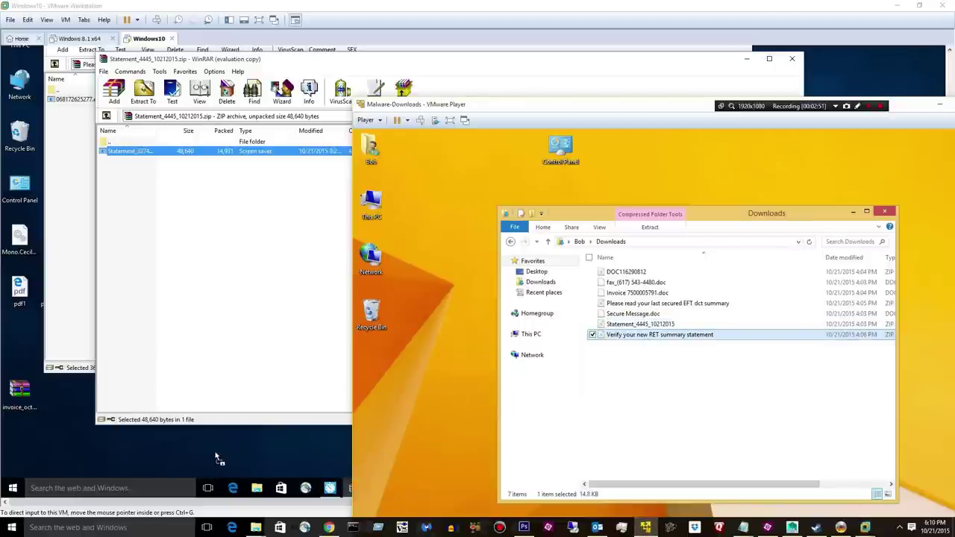
left_click_drag(216, 458, 209, 437)
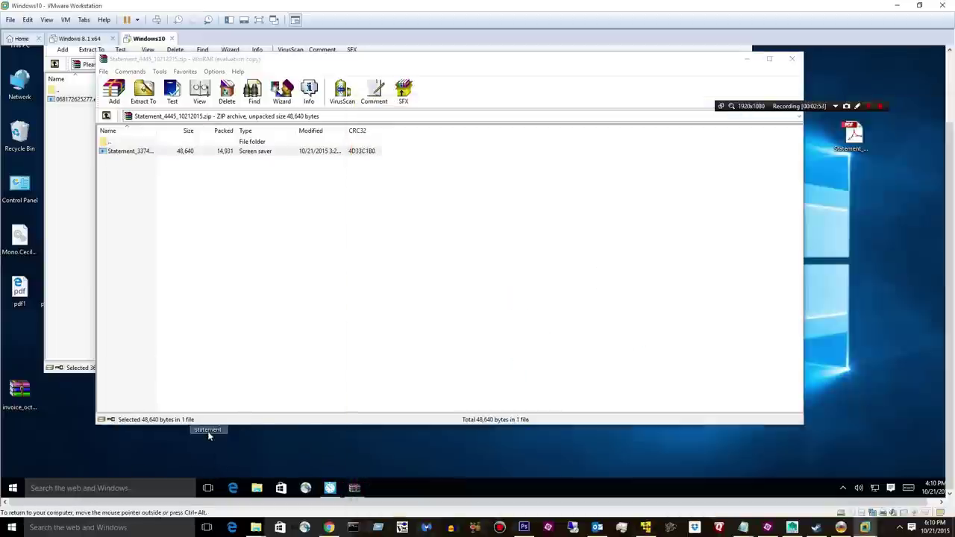
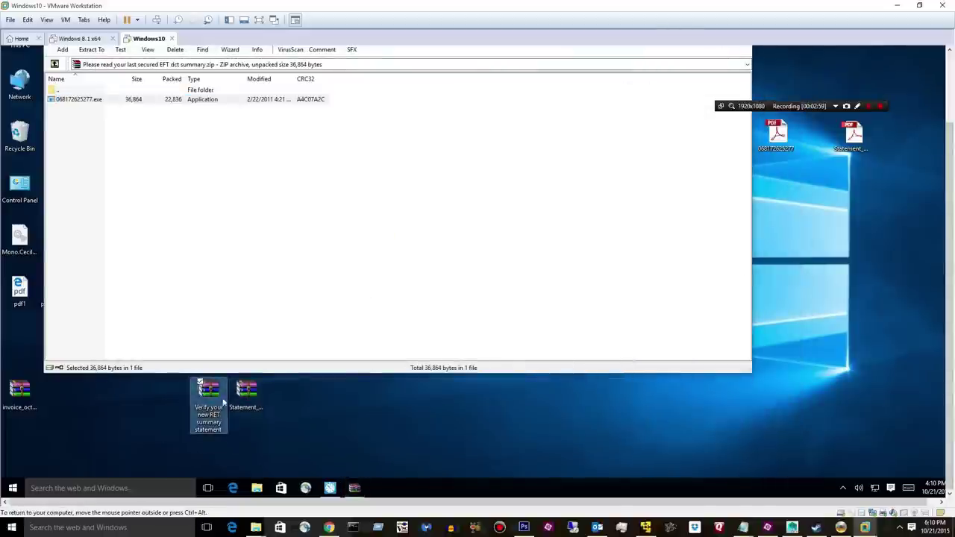
Select the Statement archive, check the Malware-Downloads VM, then return to the Windows 10 VM
left_click(246, 396)
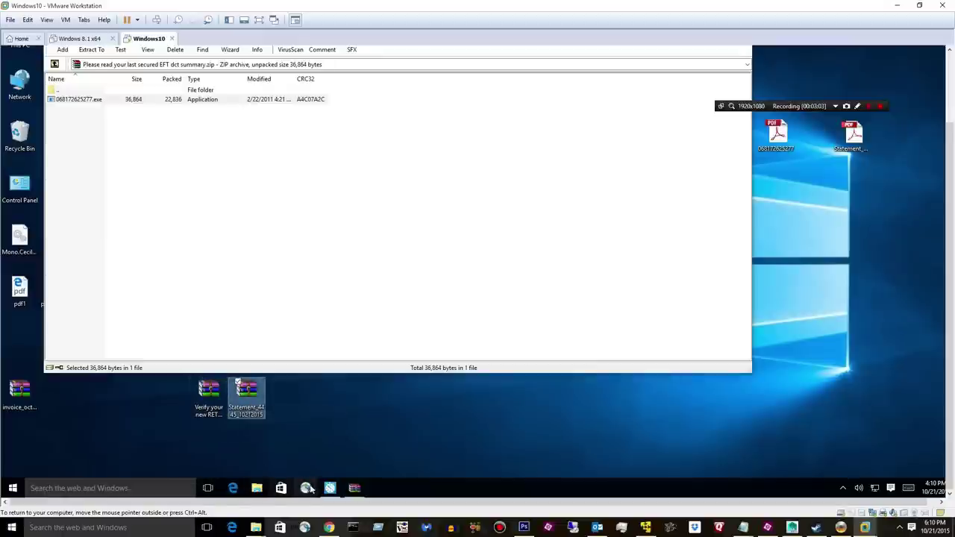
left_click(651, 531)
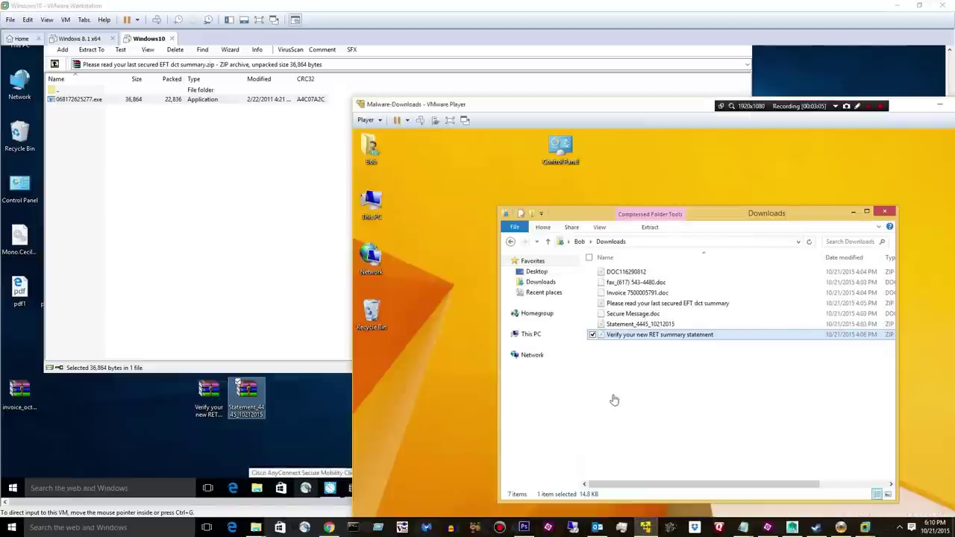
left_click(170, 401)
Open the Verify your new RET summary statement archive in WinRAR and run 726733594627.exe
left_click(208, 387)
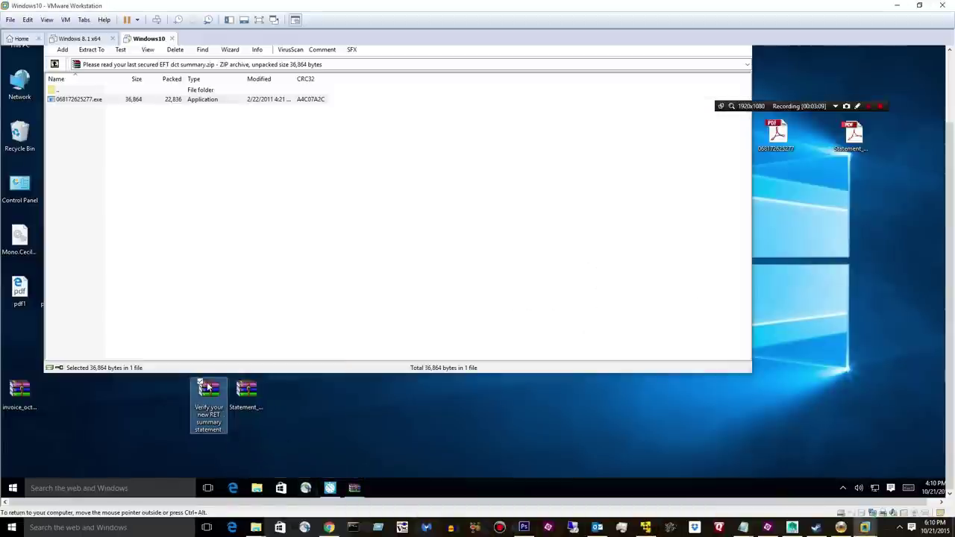
right_click(209, 386)
left_click(79, 203)
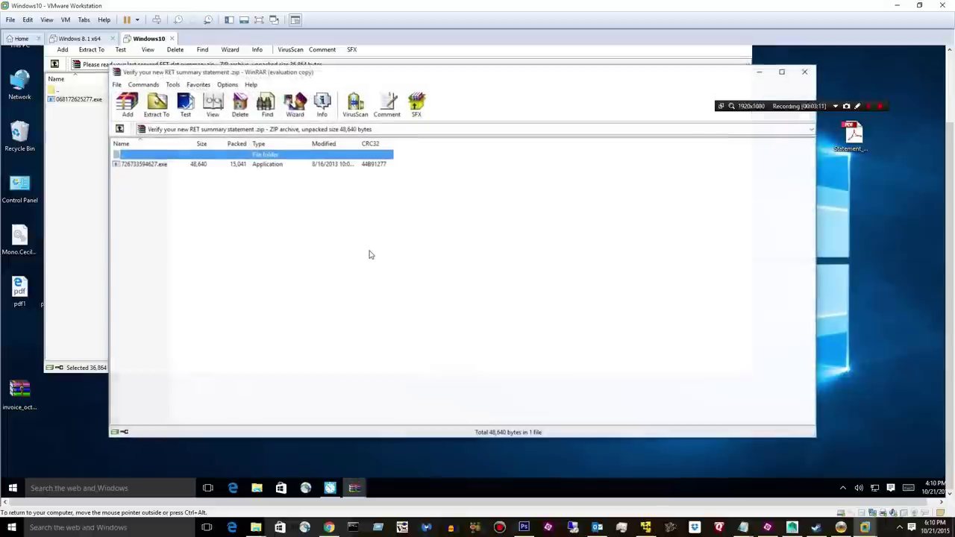
double_click(144, 164)
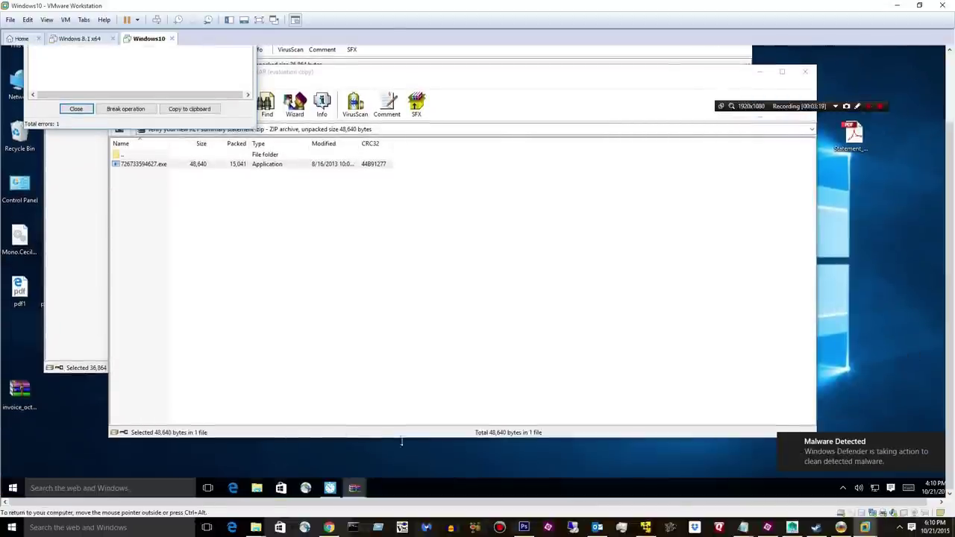
Extract 726733594627.exe from the WinRAR archive onto the VM desktop
left_click(181, 173)
left_click_drag(118, 171, 869, 282)
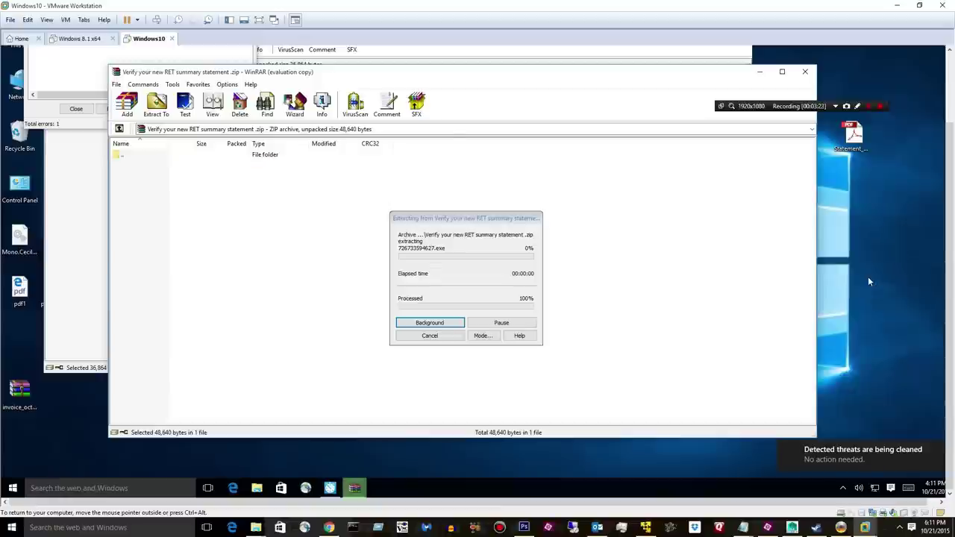
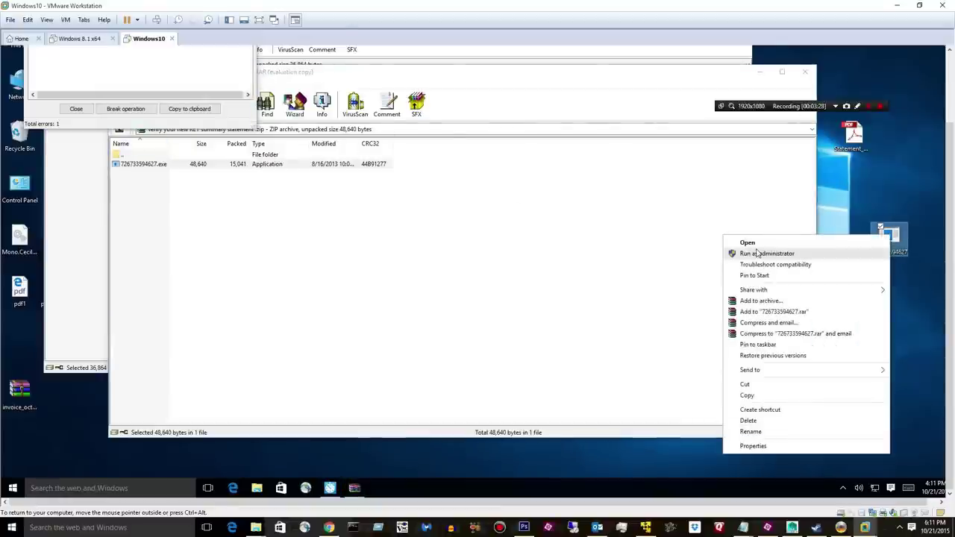
left_click(767, 253)
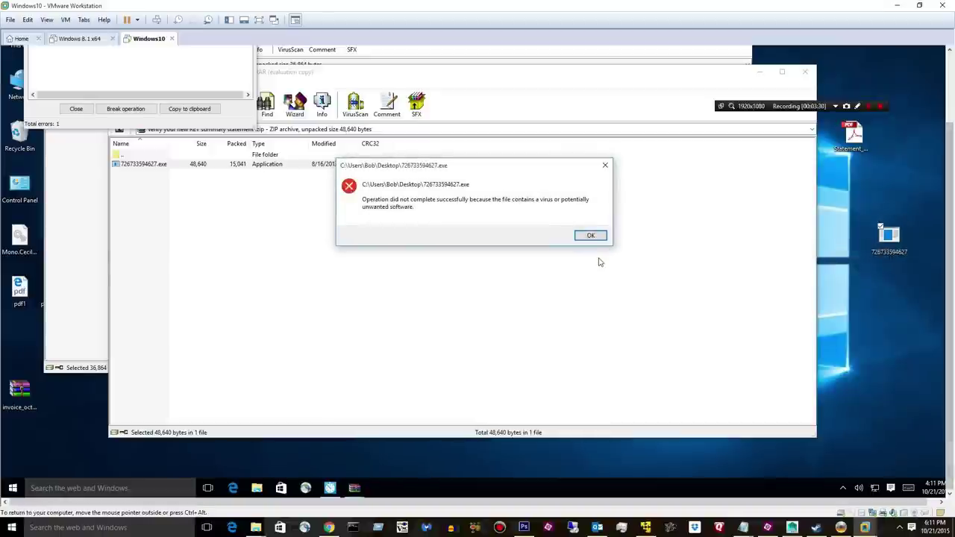
left_click(590, 235)
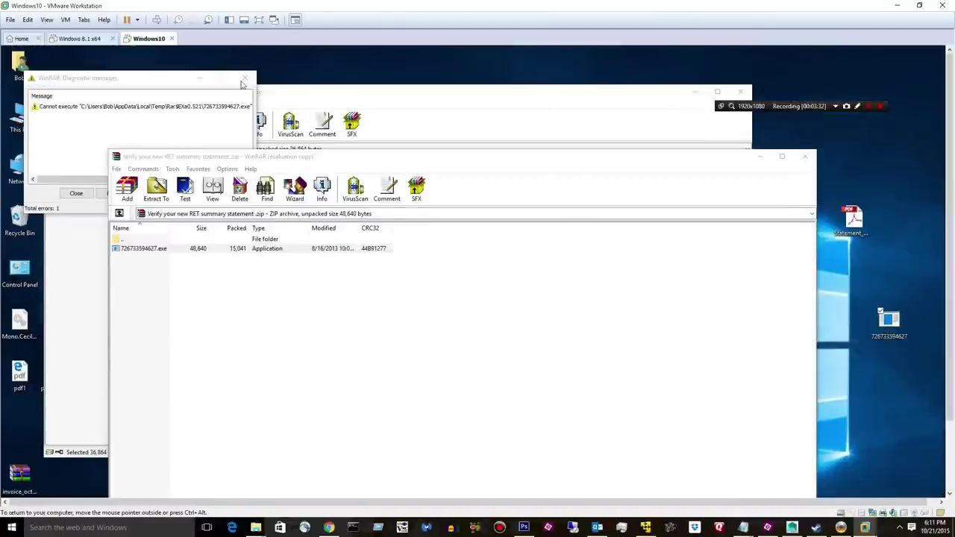
left_click(573, 345)
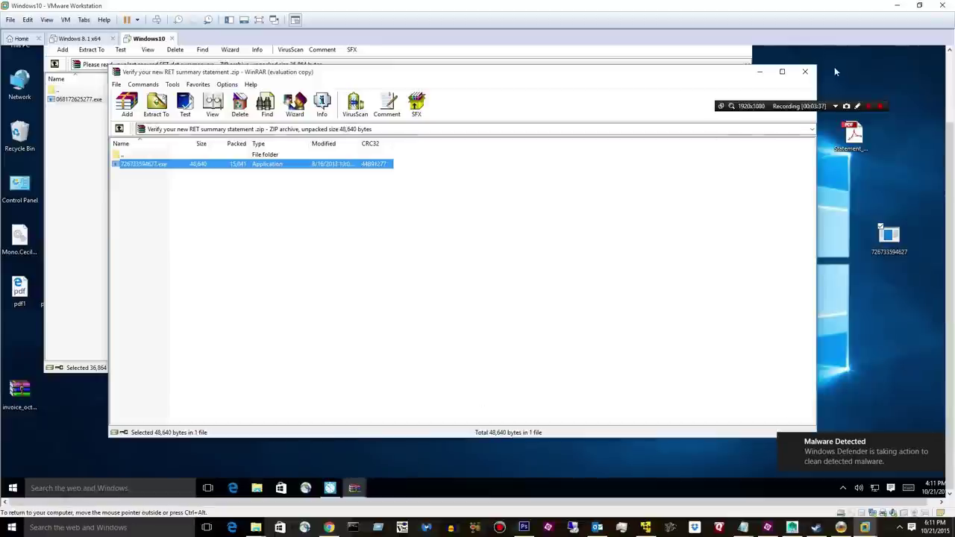
left_click(805, 71)
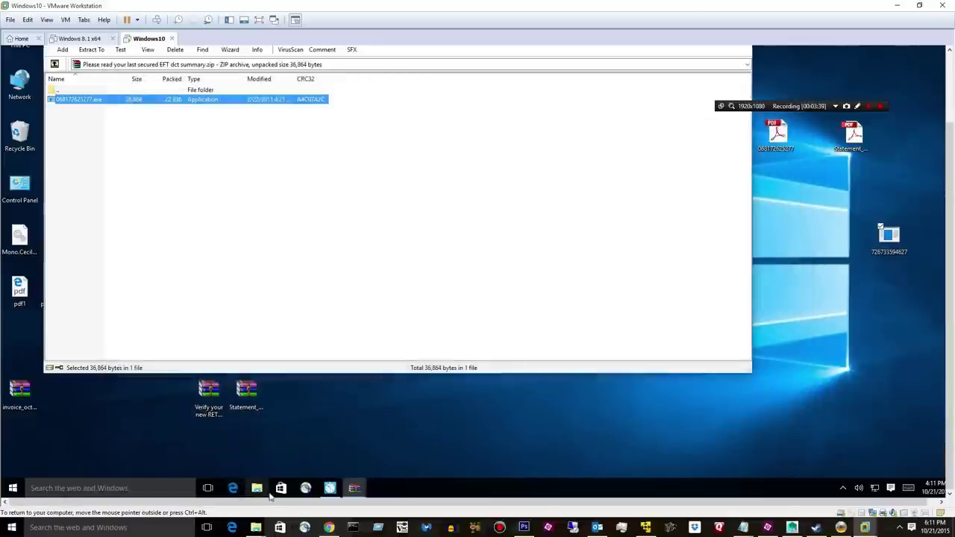
Drag the fax document, invoice document and Secure Message.doc from guest Downloads onto the host desktop
left_click(642, 528)
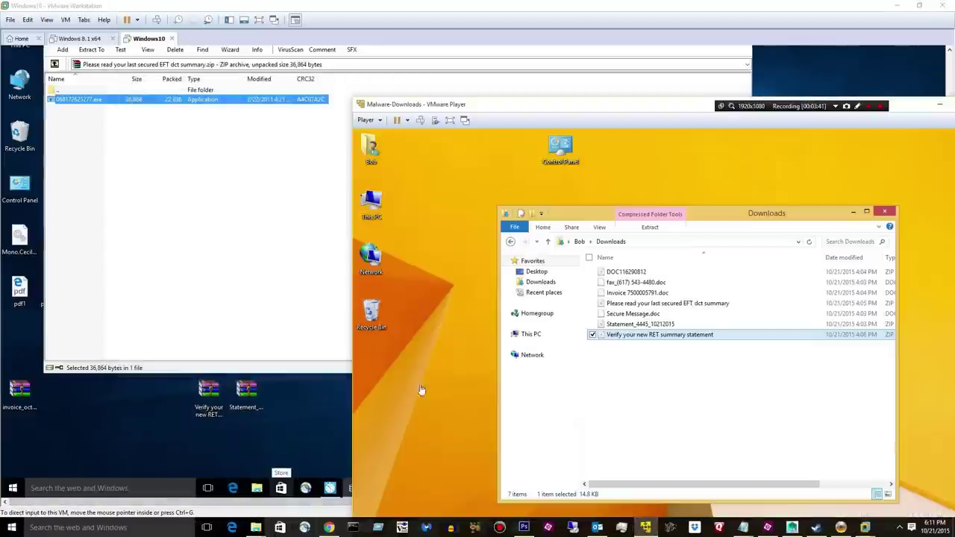
left_click_drag(634, 283, 298, 444)
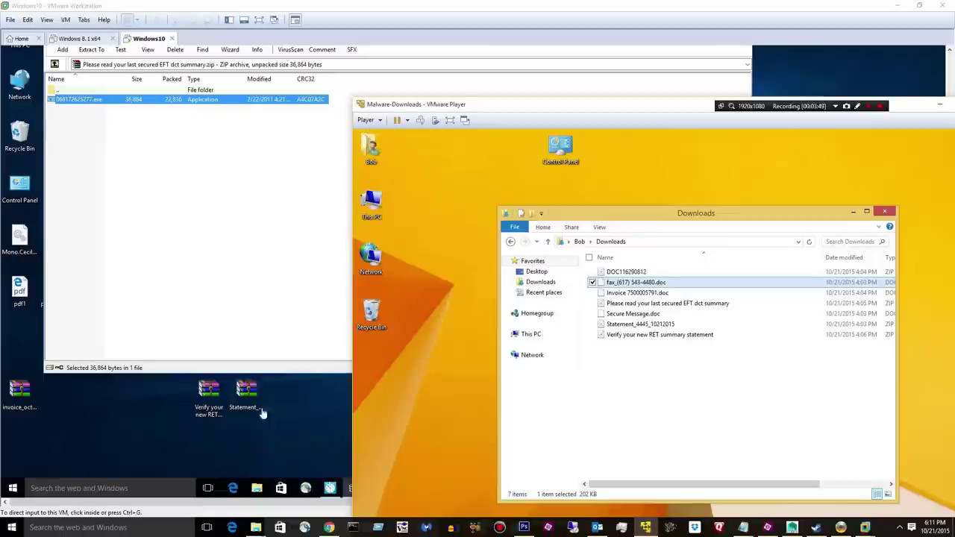
left_click(115, 408)
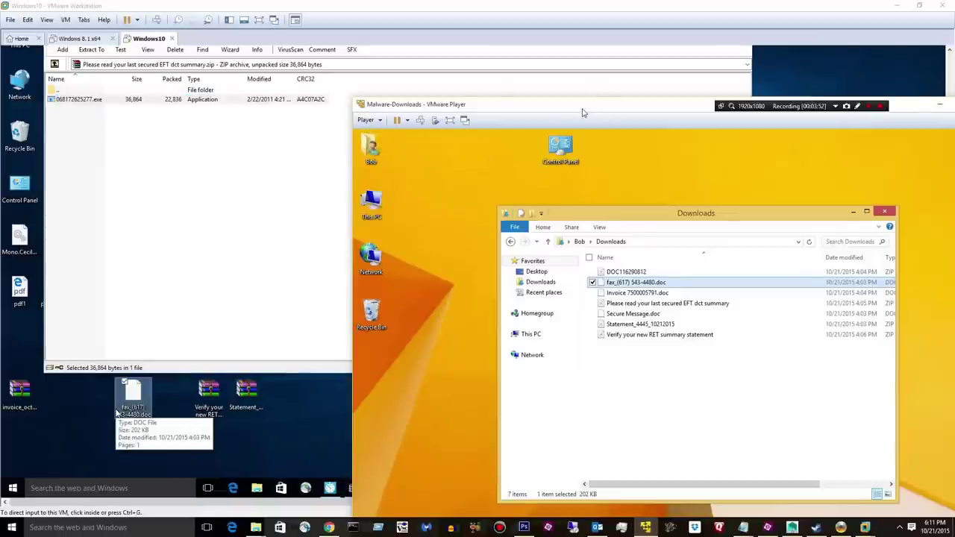
left_click_drag(584, 107, 501, 54)
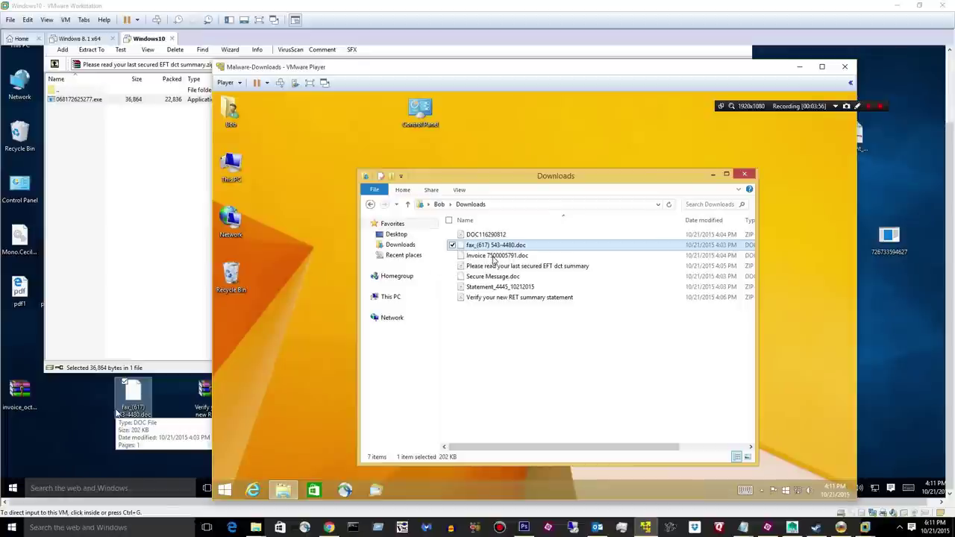
left_click(485, 257)
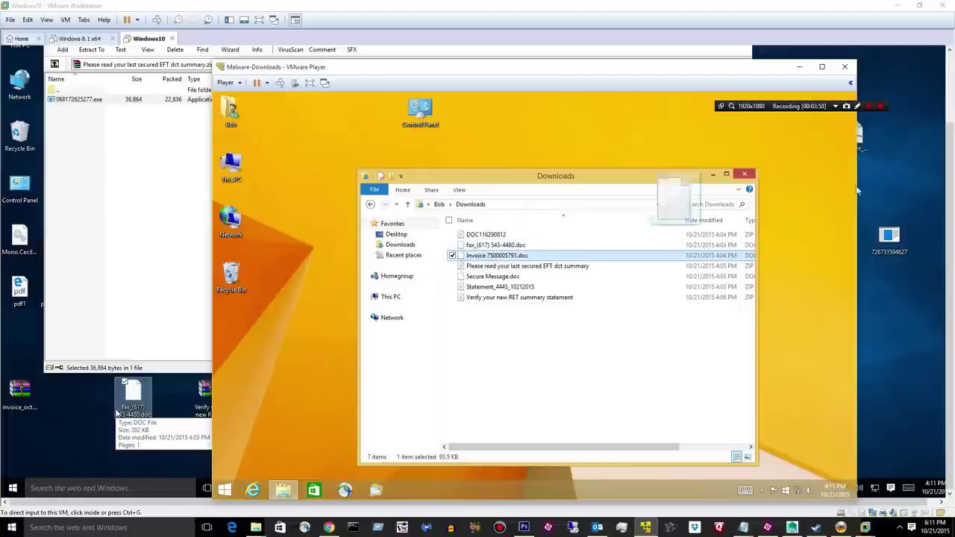
left_click_drag(897, 185, 896, 183)
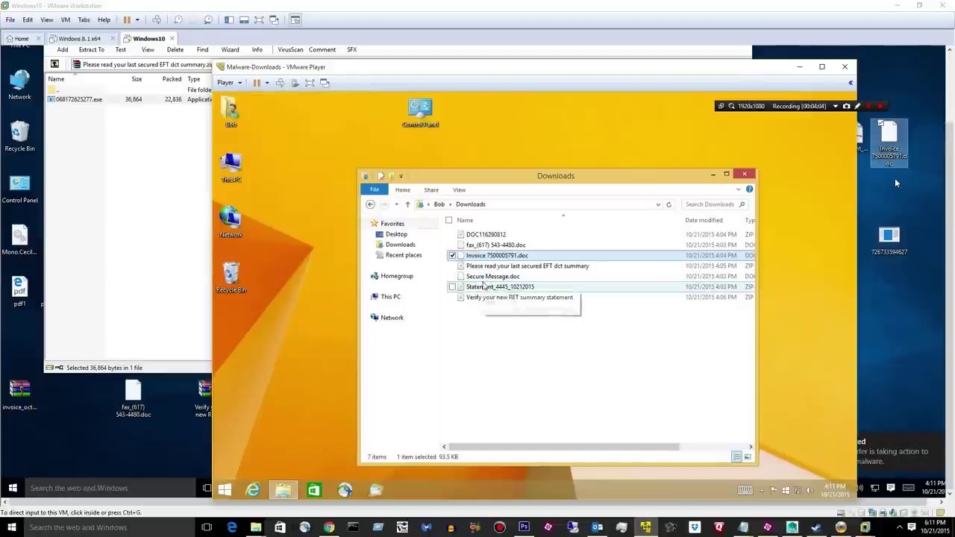
left_click(489, 276)
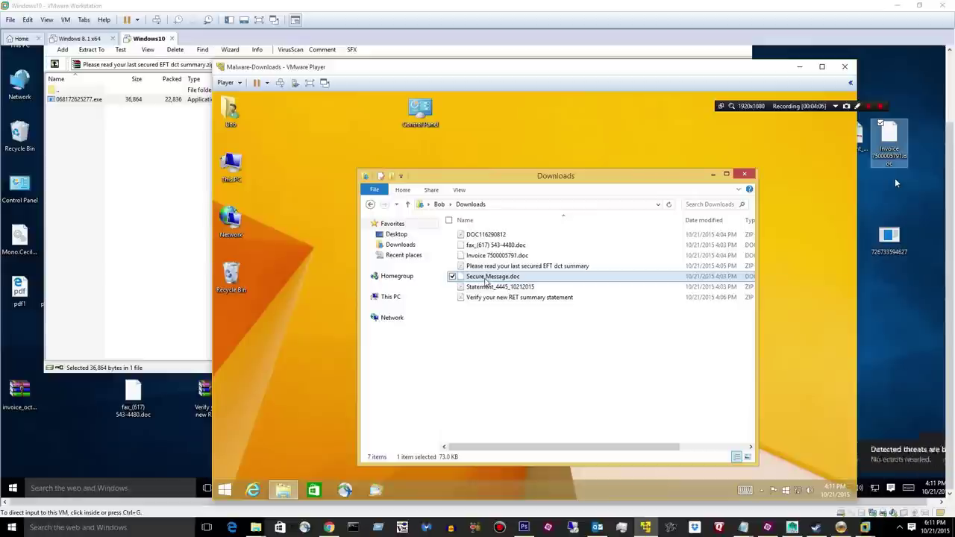
left_click_drag(486, 280, 890, 319)
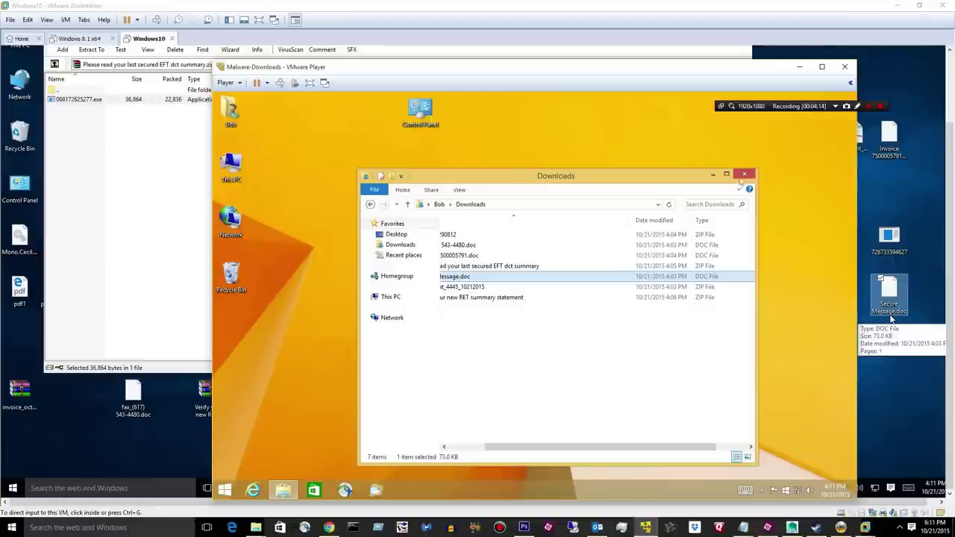
left_click(743, 174)
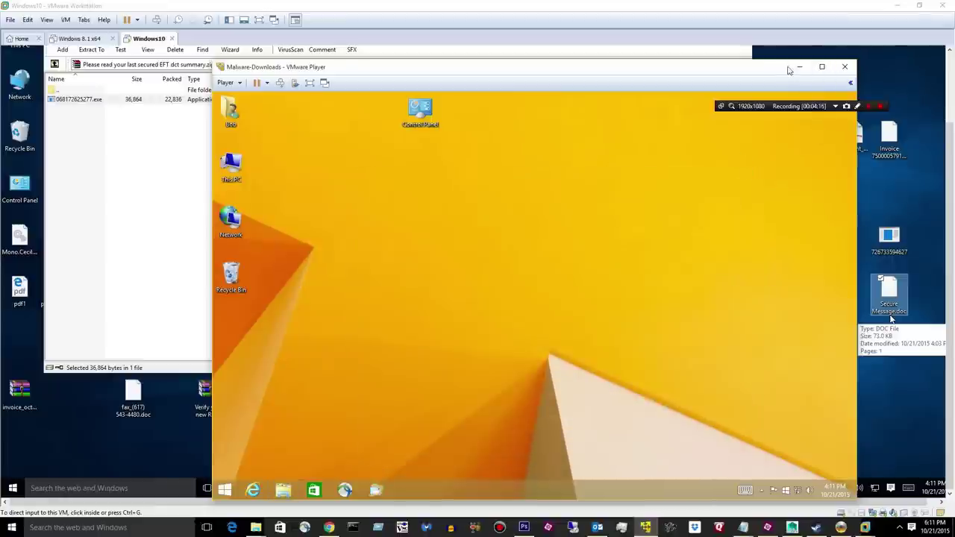
Minimise VMware Player, close the leftover archive, and search 'windo' in the VM to find Windows Defender
left_click(796, 68)
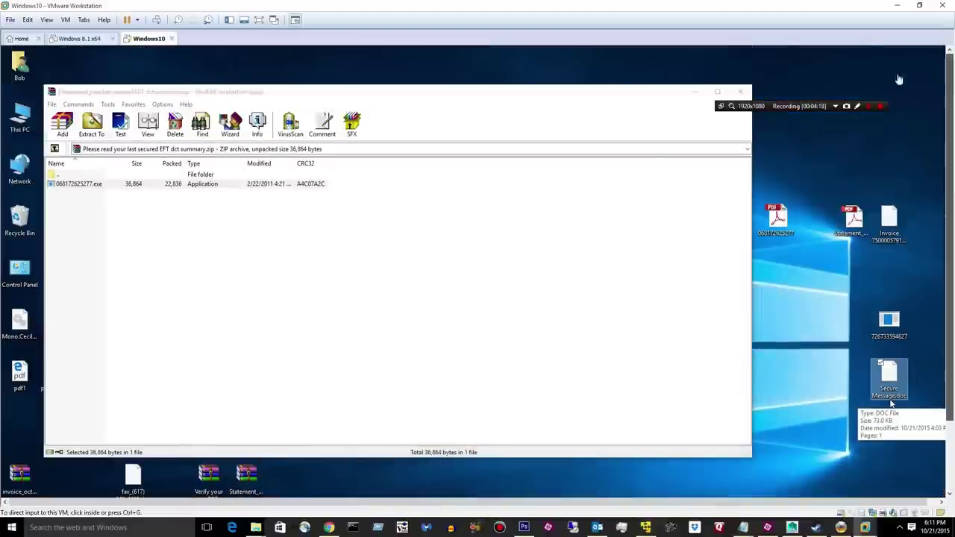
left_click(740, 91)
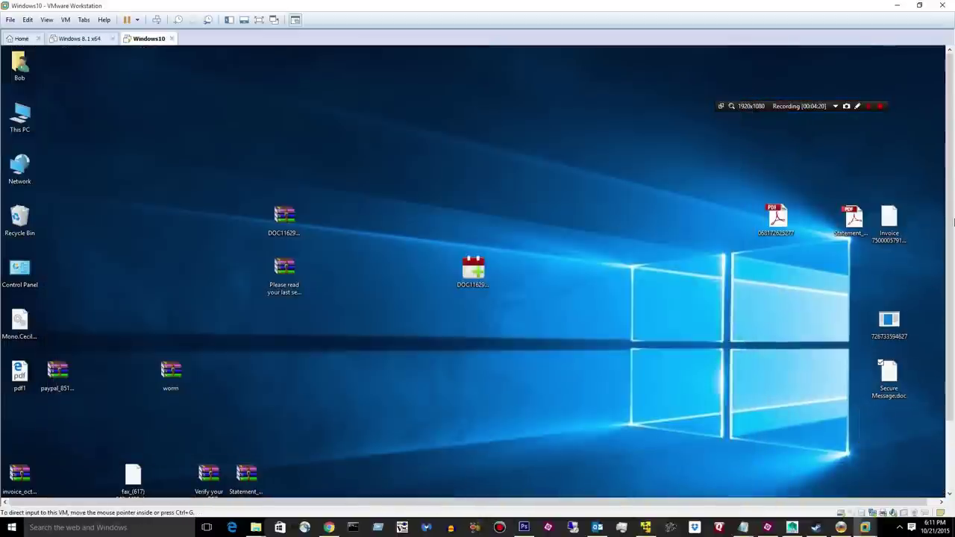
left_click(615, 358)
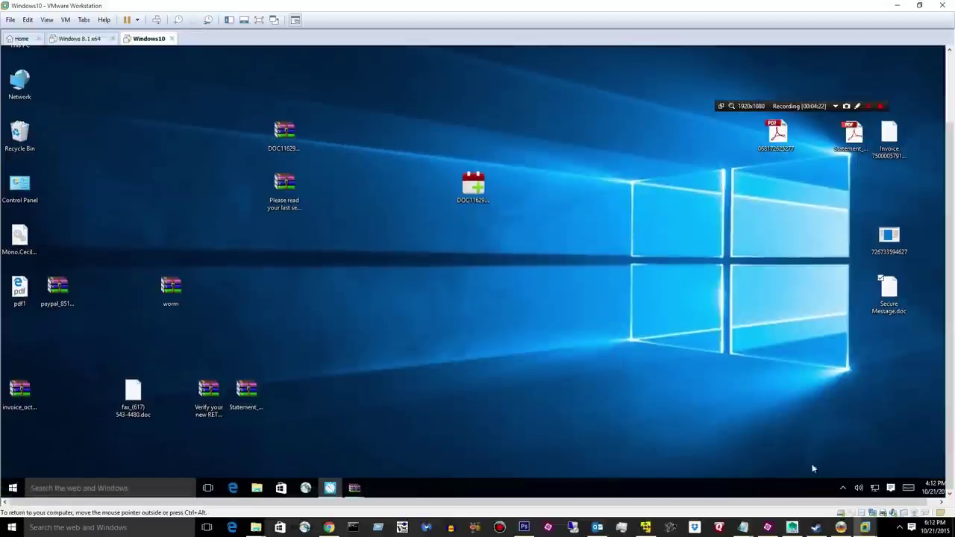
left_click(843, 488)
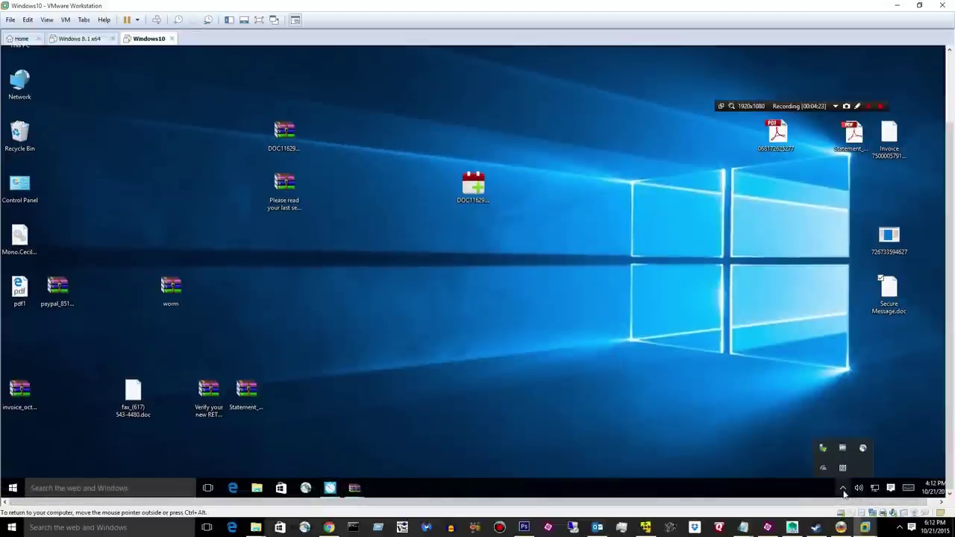
left_click(90, 488)
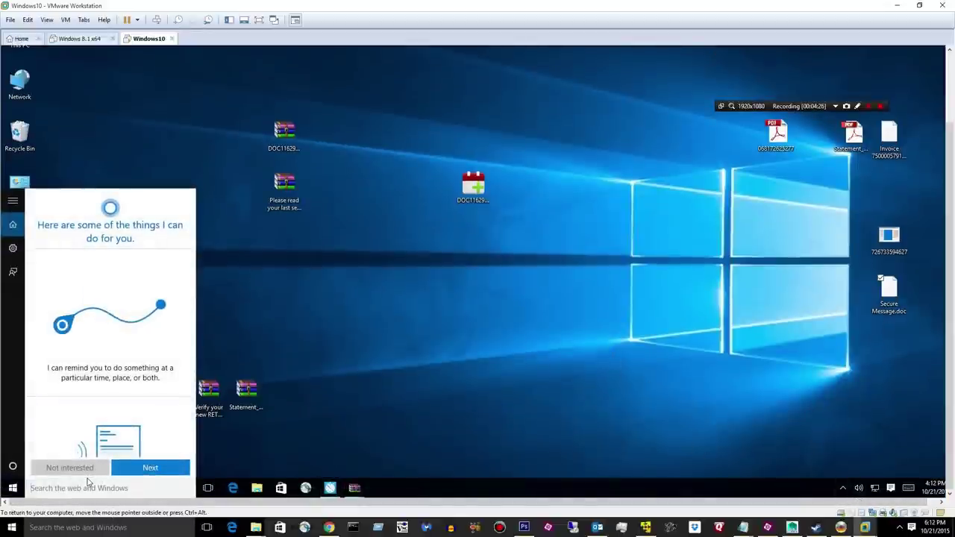
type("windo")
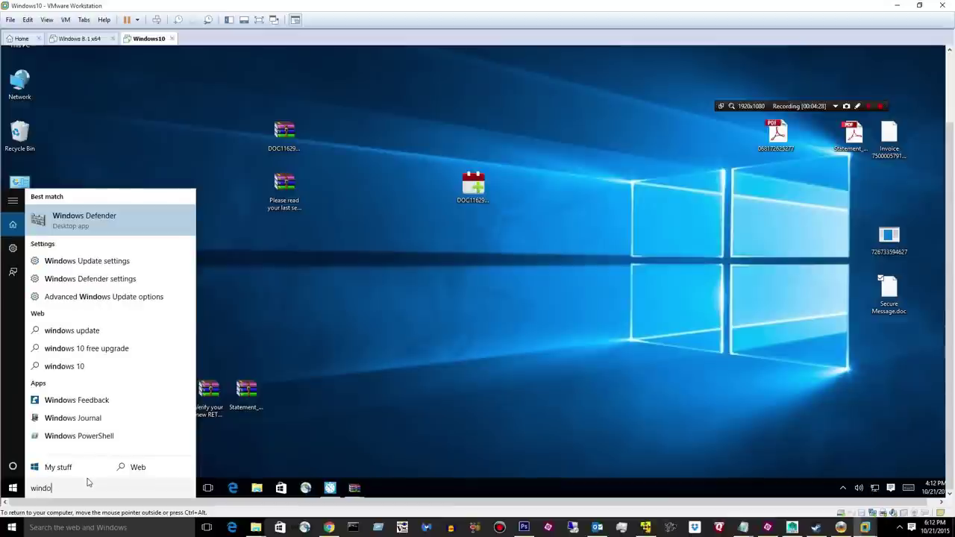
right_click(119, 226)
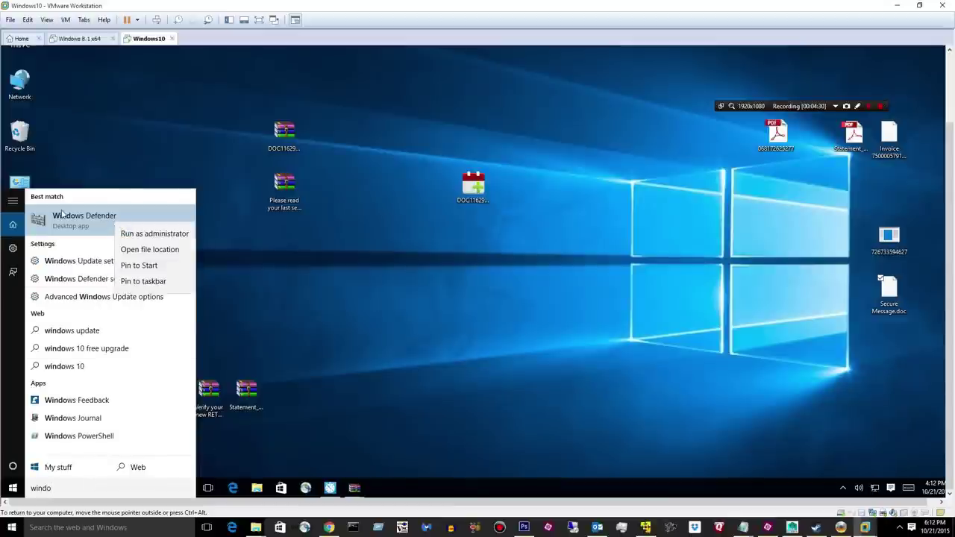
Launch Windows Defender, run a Full scan, and review the 2 potential threats it finds
left_click(156, 232)
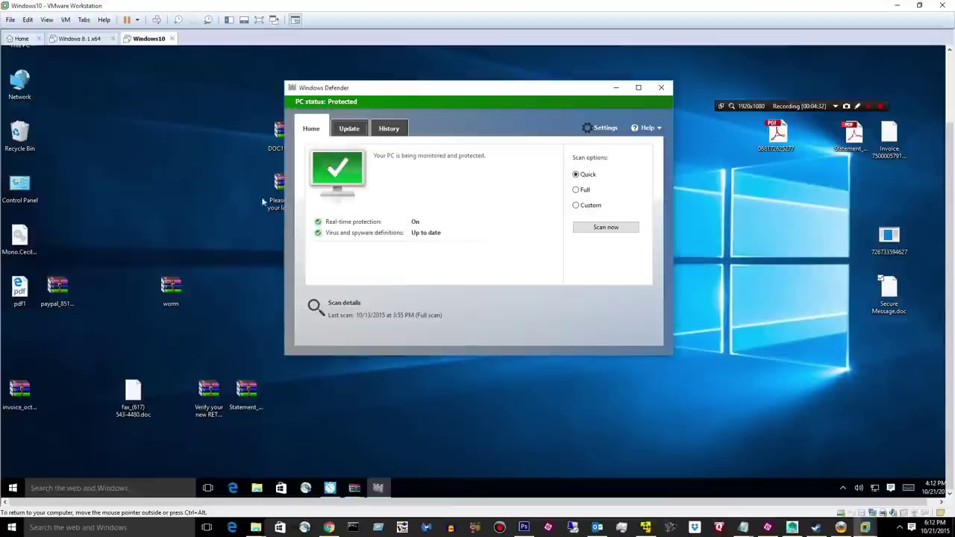
left_click(587, 190)
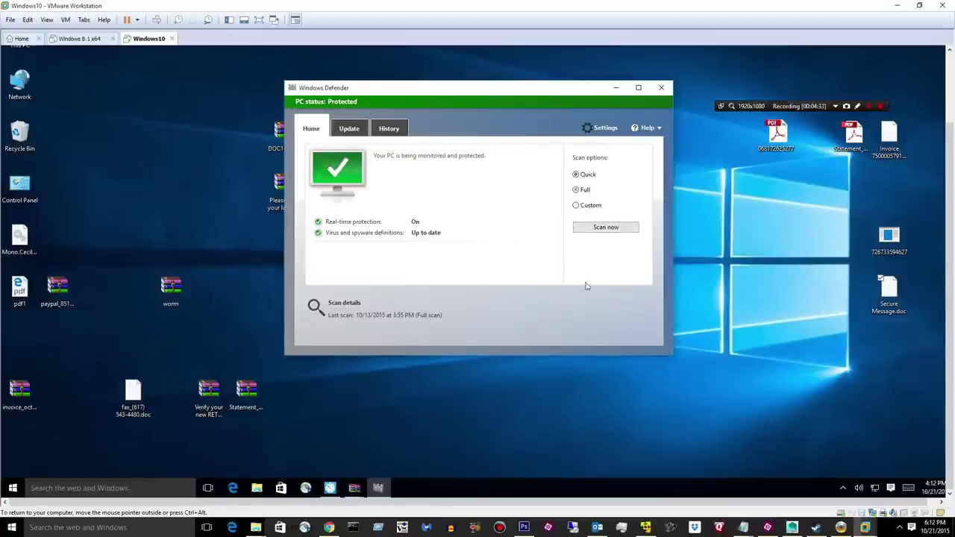
left_click(597, 227)
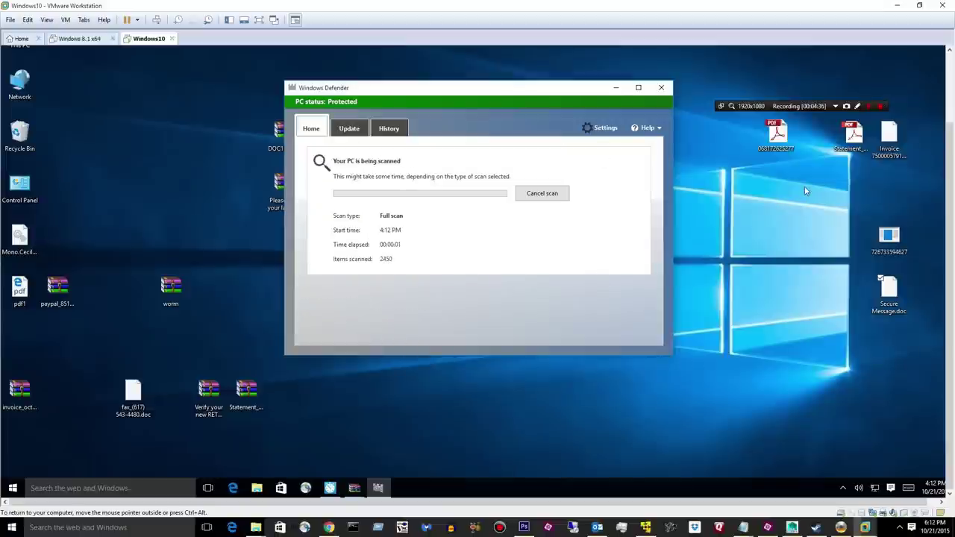
left_click(867, 107)
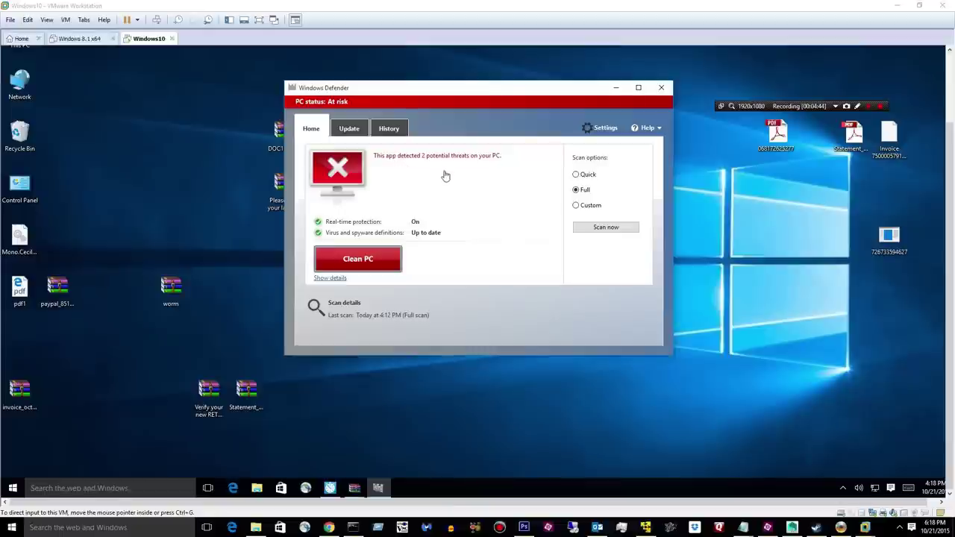
left_click(330, 277)
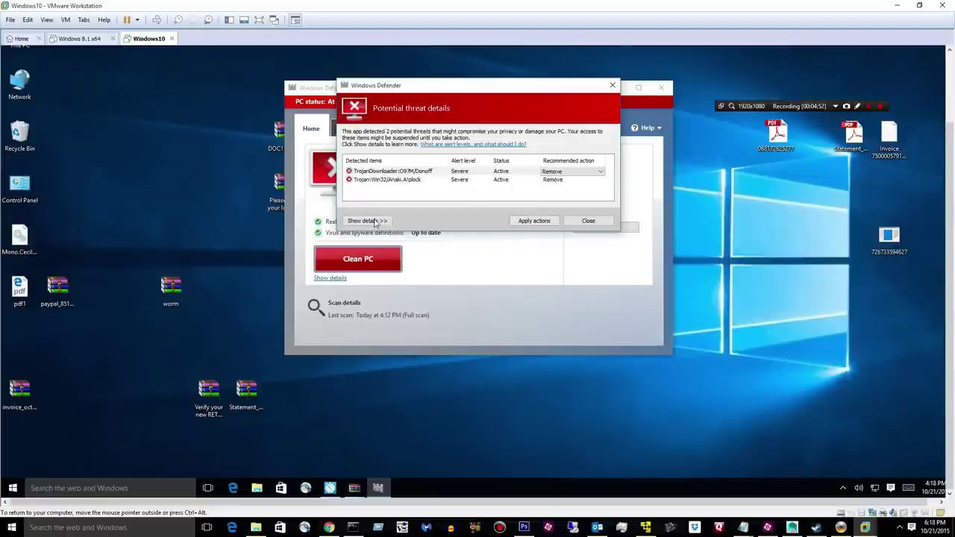
Remove both detected trojans, including Trojan:Win32/Anaki.A!plock, and close the threat results dialog
left_click(366, 221)
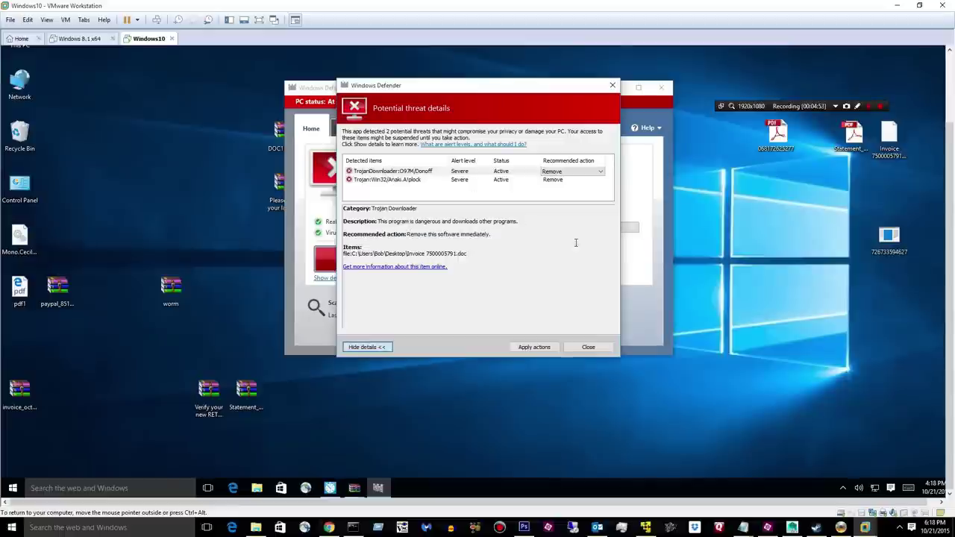
left_click(388, 180)
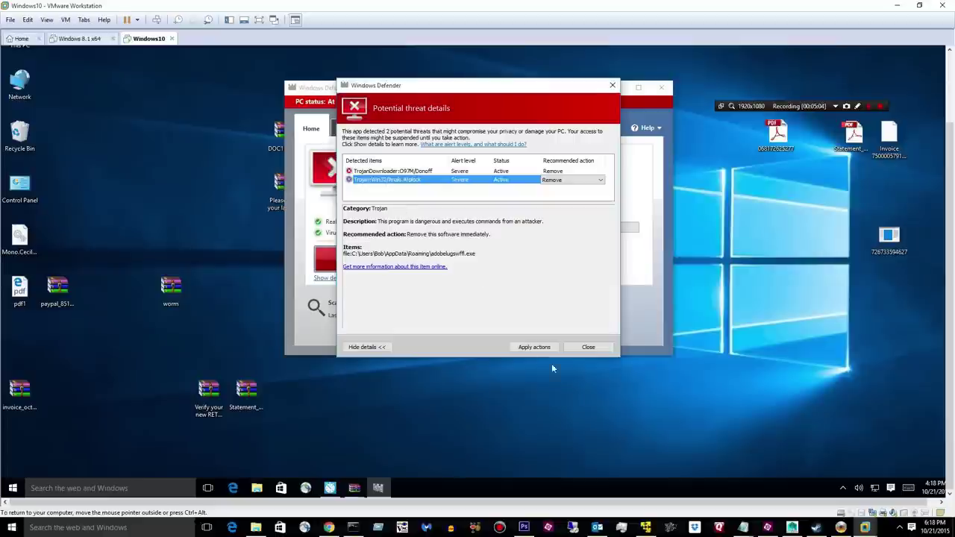
left_click(534, 346)
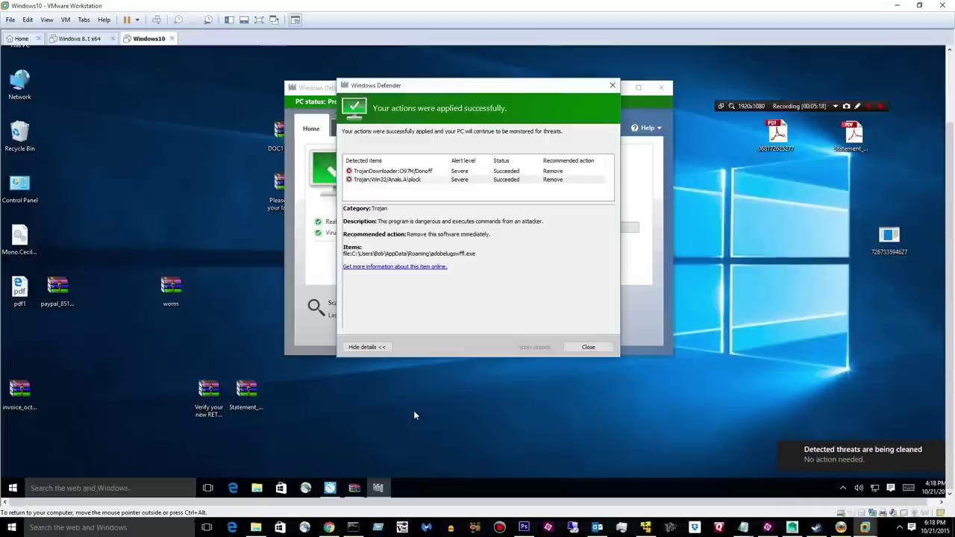
left_click(581, 347)
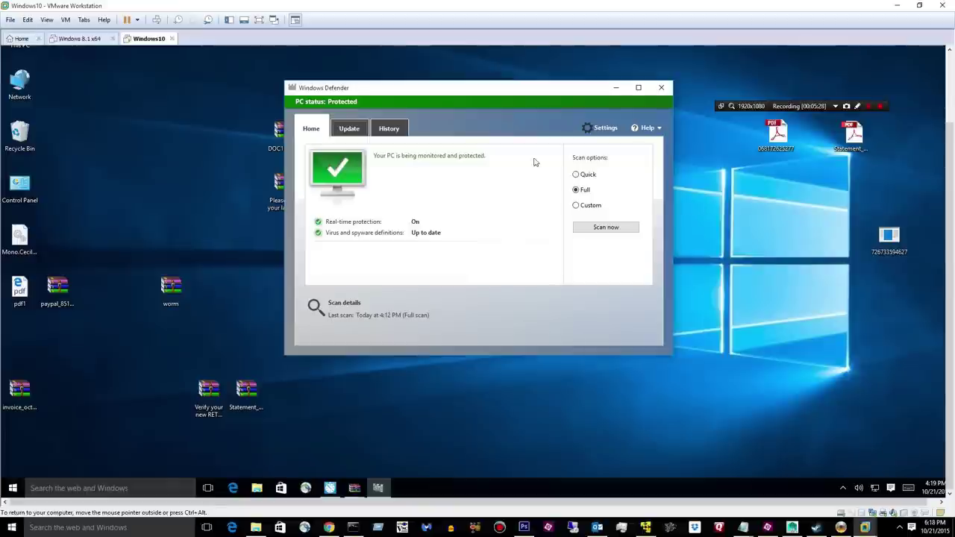
Reposition the Windows Defender window, which now shows PC status: Protected
left_click_drag(471, 88, 541, 141)
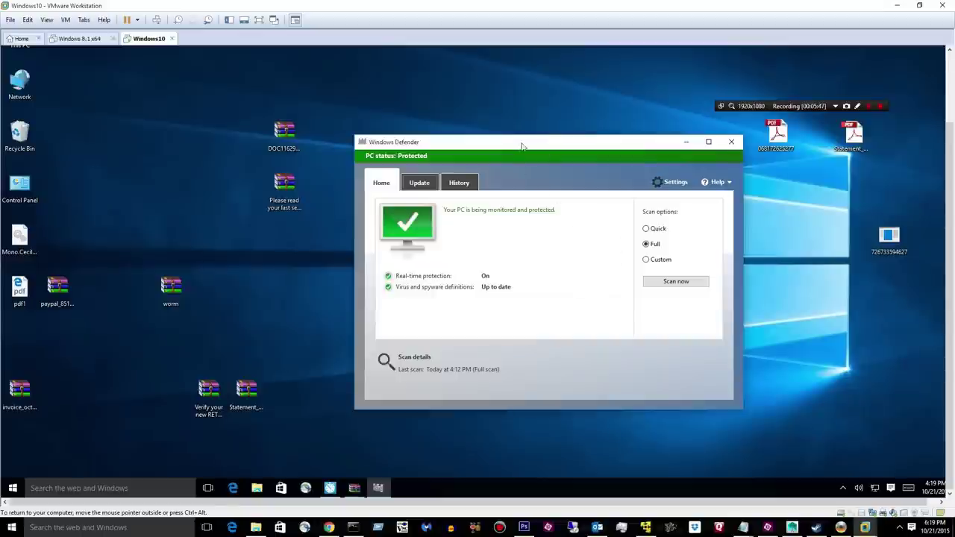
left_click_drag(522, 147, 418, 151)
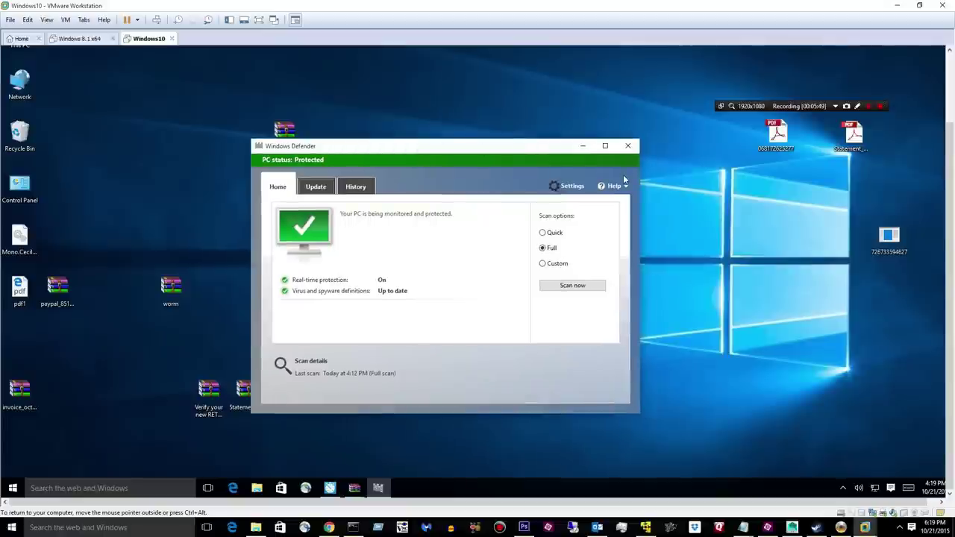